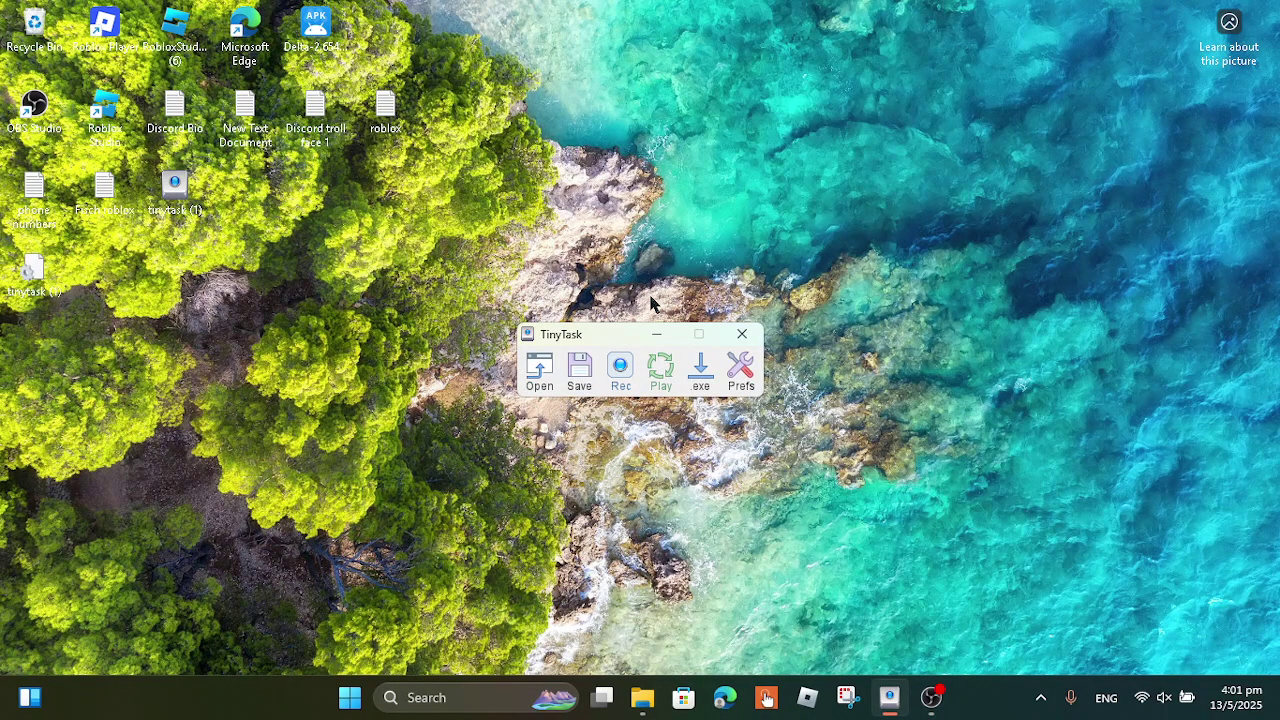
# - Move the TinyTask window aside, switch to Microsoft Edge in a maximized window and search the web for "tinytask download"
pyautogui.moveTo(579, 334); pyautogui.dragTo(750, 299)
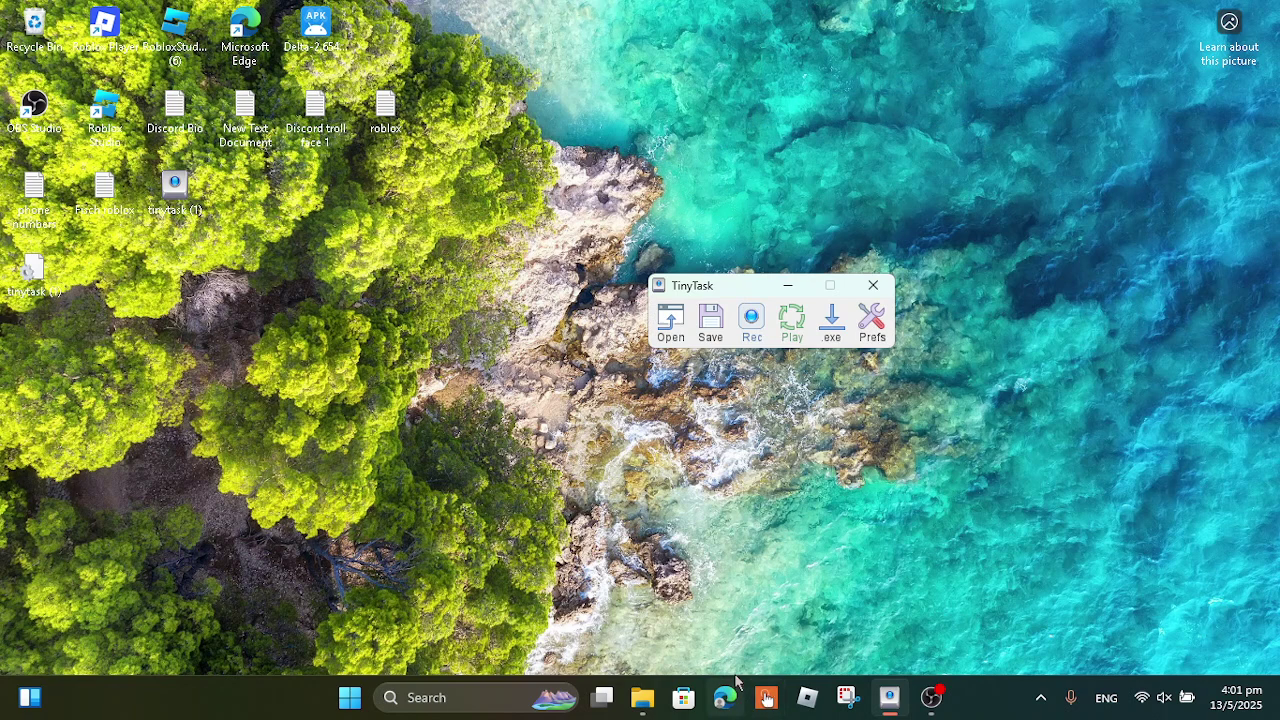
pyautogui.click(724, 697)
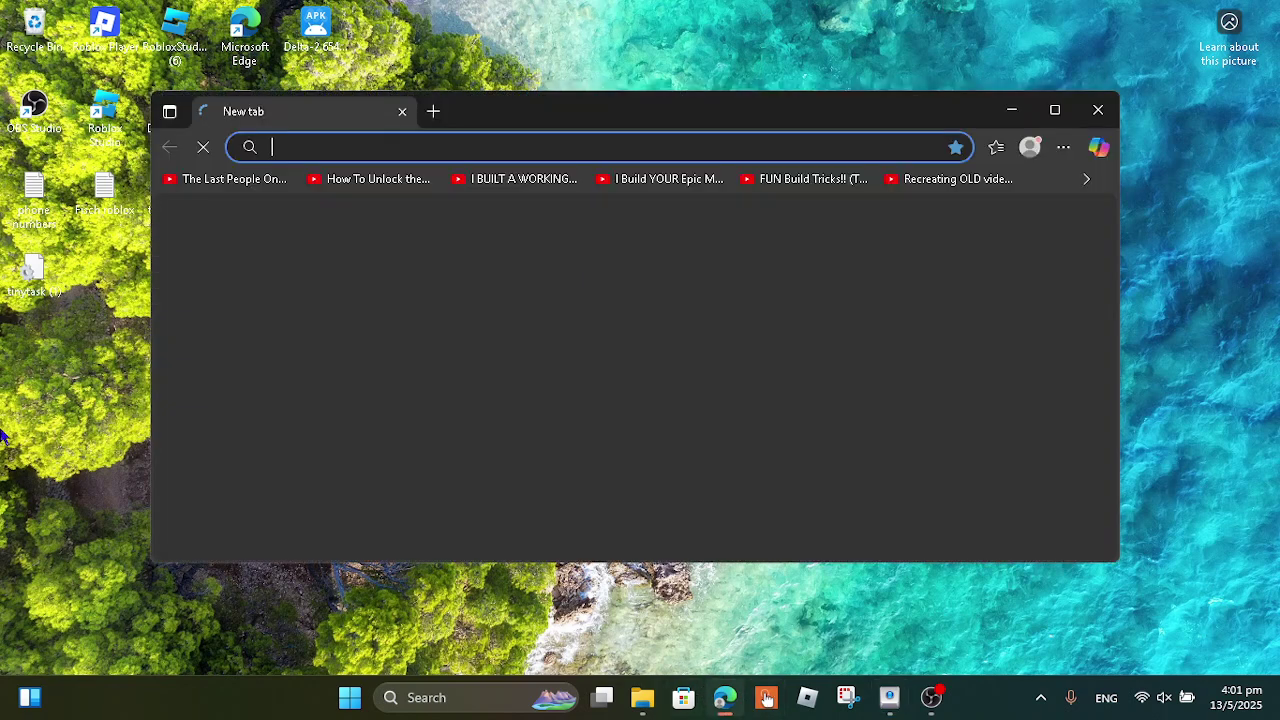
pyautogui.click(1054, 109)
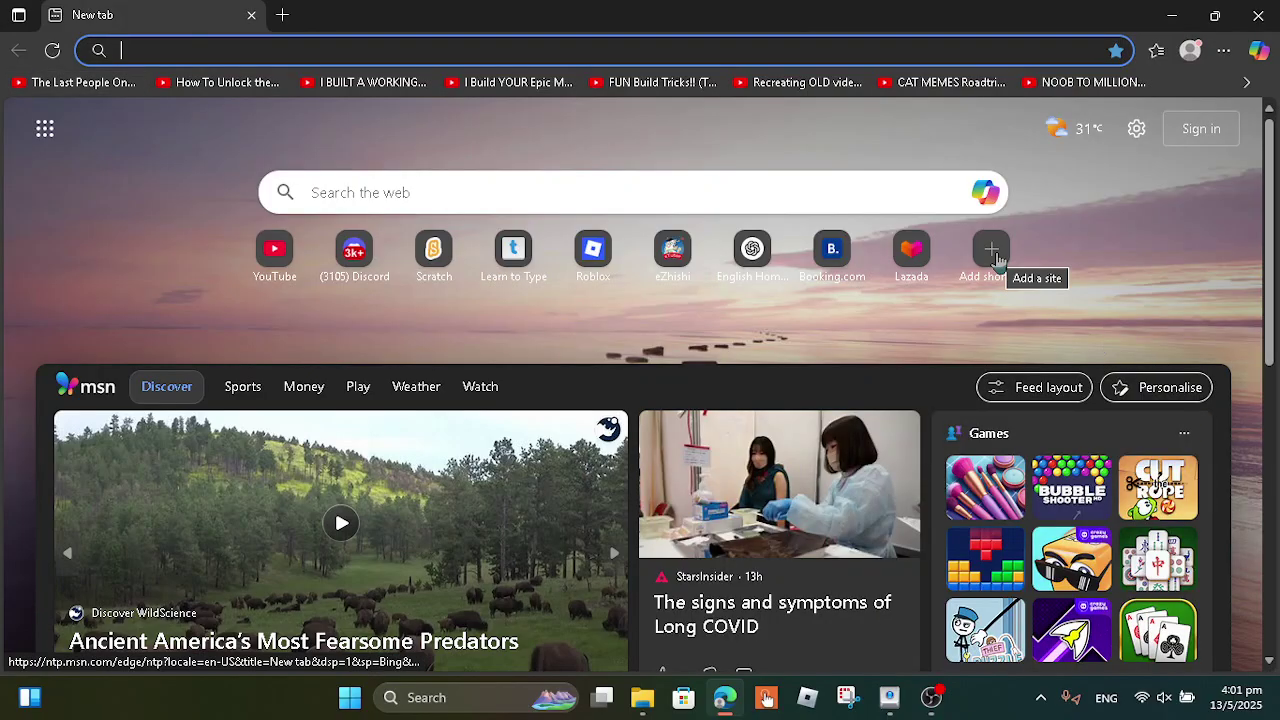
pyautogui.write('tinytask d')
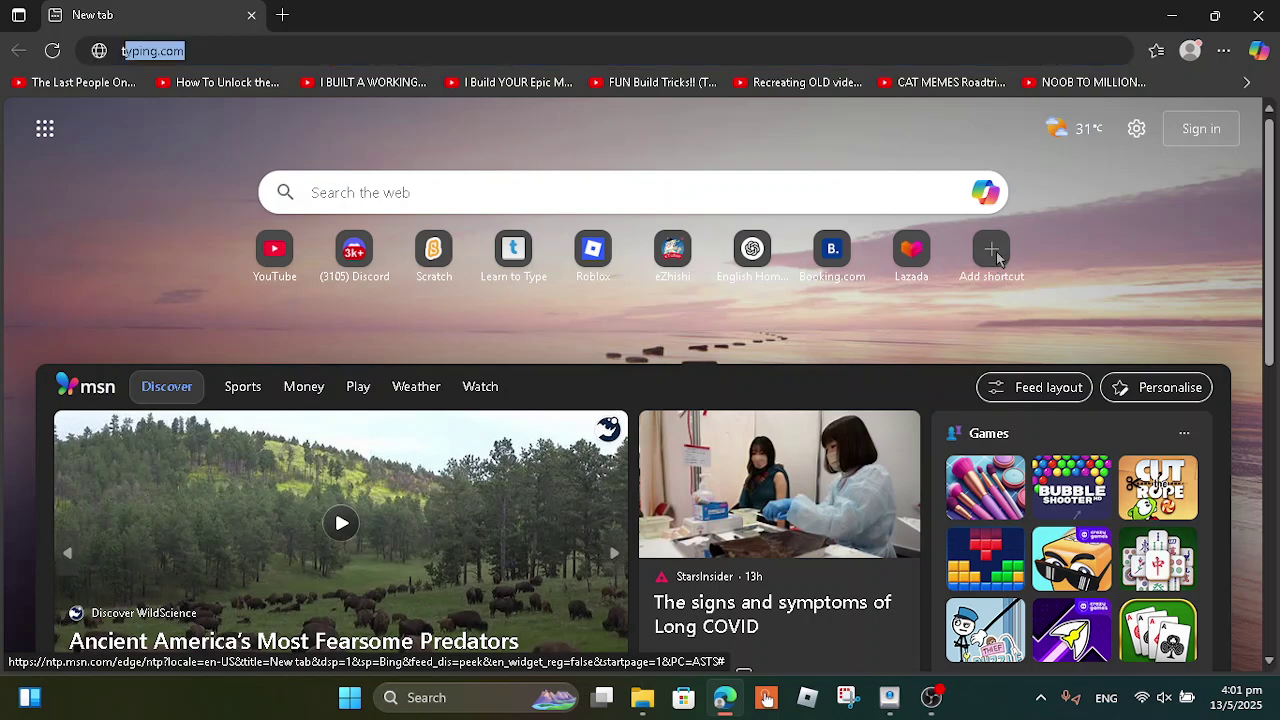
pyautogui.write('ownload')
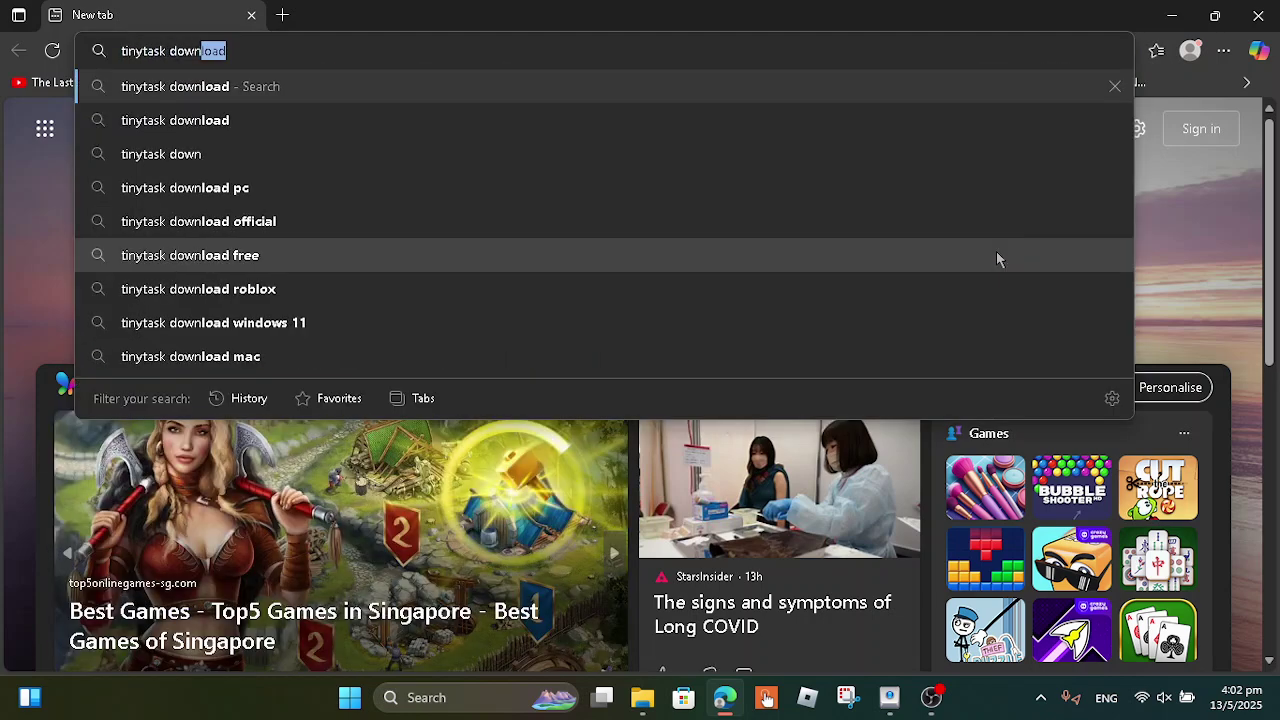
pyautogui.press('Return')
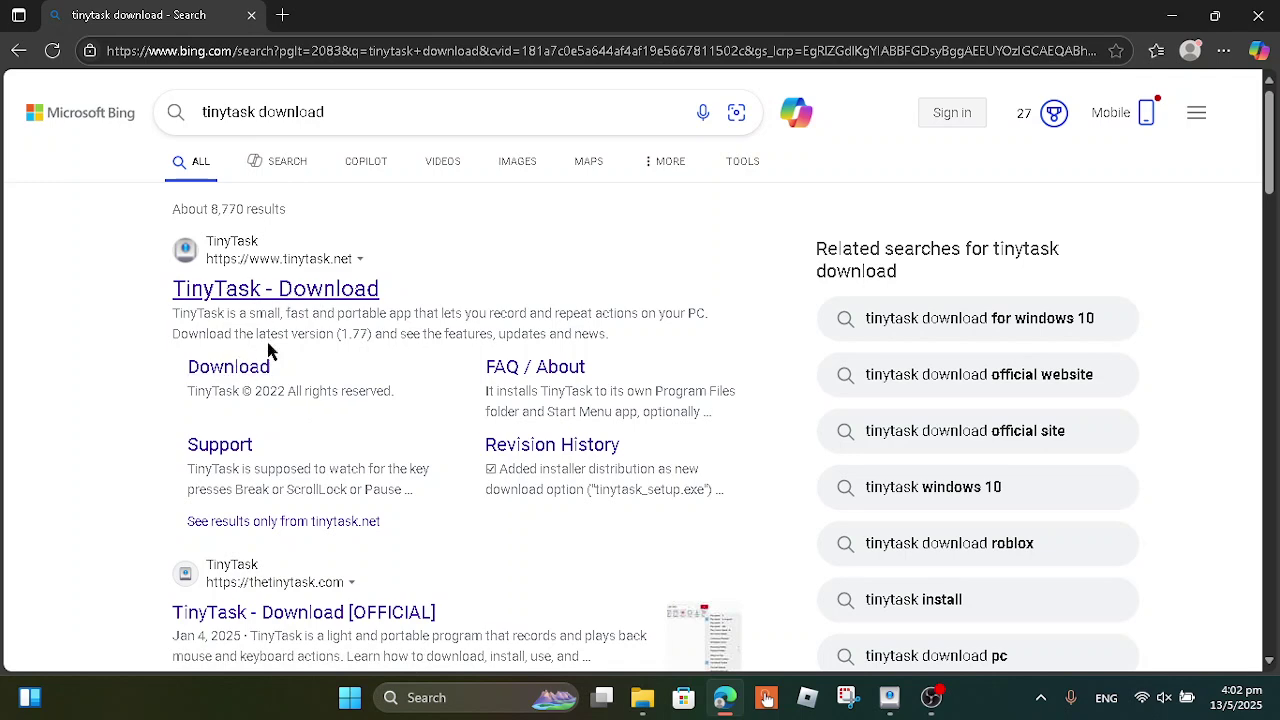
# - Download TinyTask version 1.77 from tinytask.net and run the downloaded file tinytask (1).exe
pyautogui.click(306, 291)
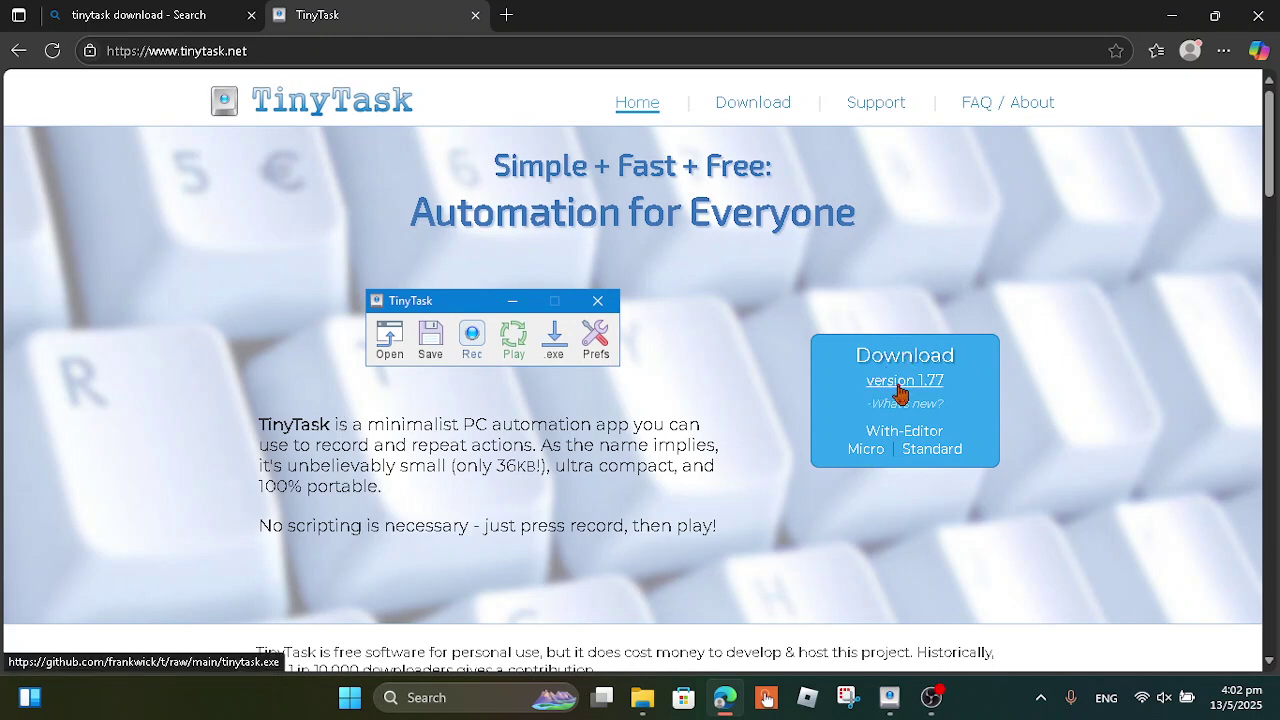
pyautogui.click(939, 390)
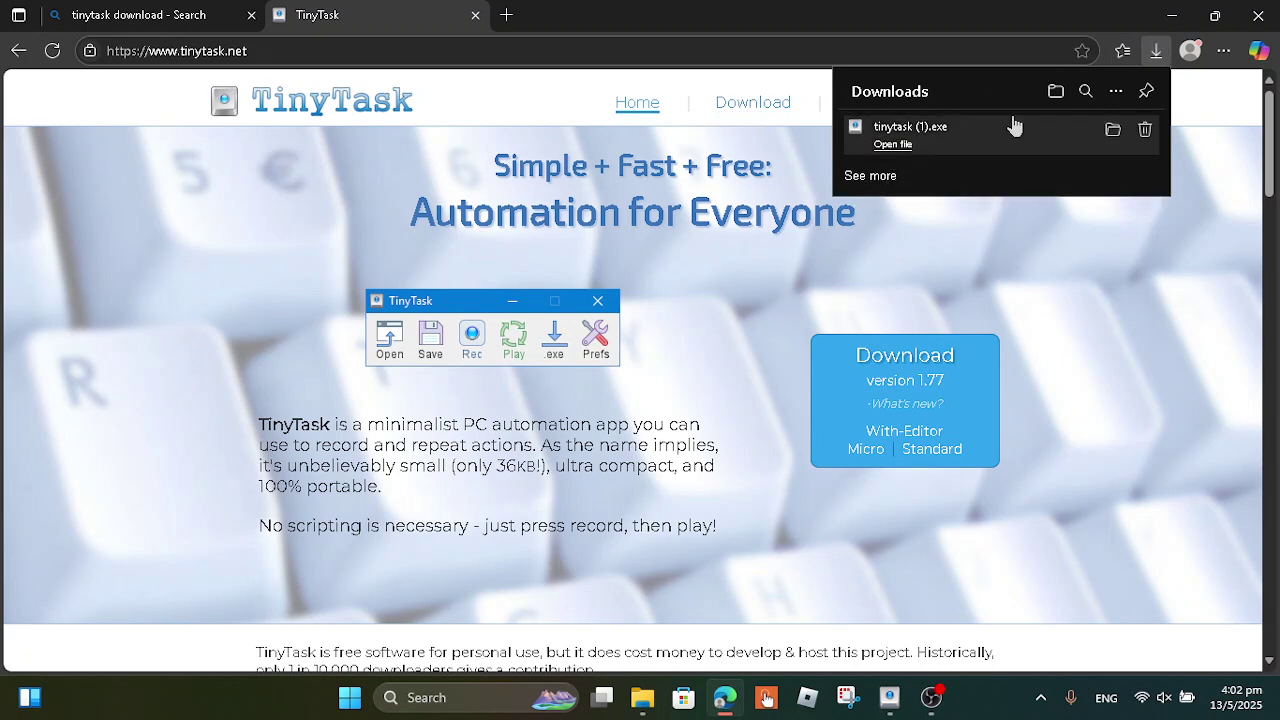
pyautogui.click(880, 154)
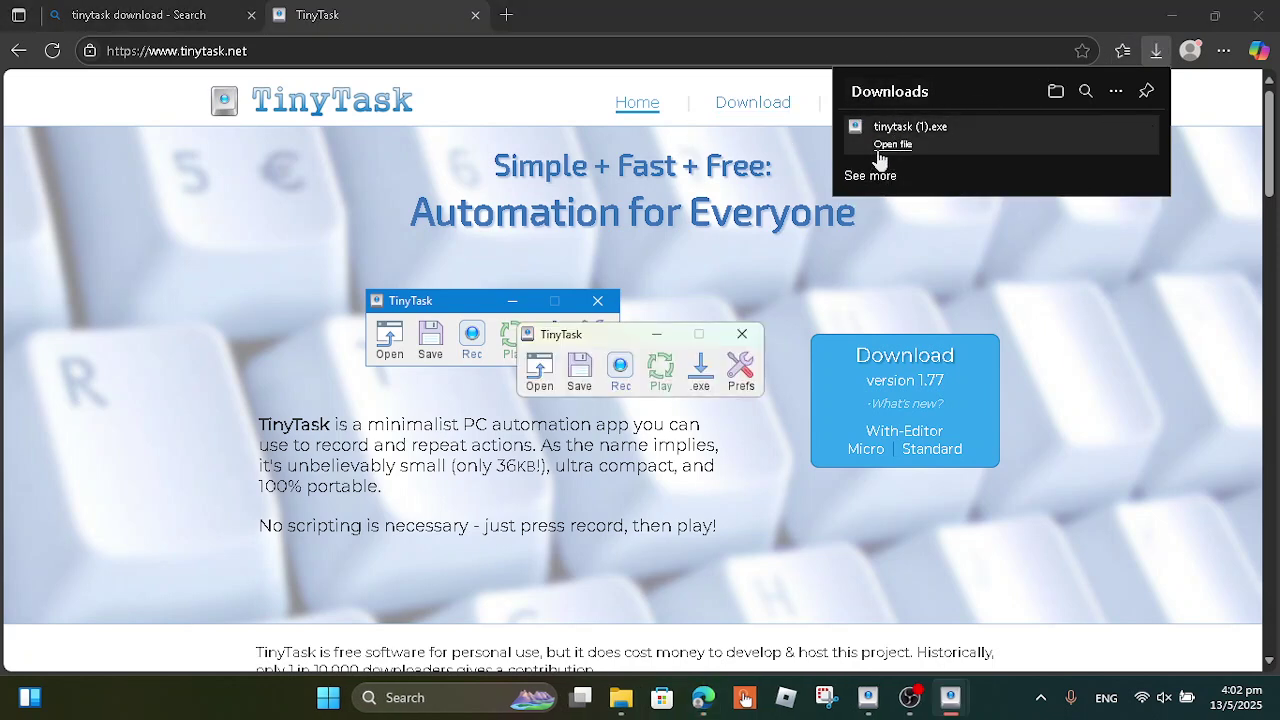
# - Minimize the browser and close the duplicate TinyTask windows, keeping only the original one open
pyautogui.moveTo(623, 339); pyautogui.dragTo(548, 275)
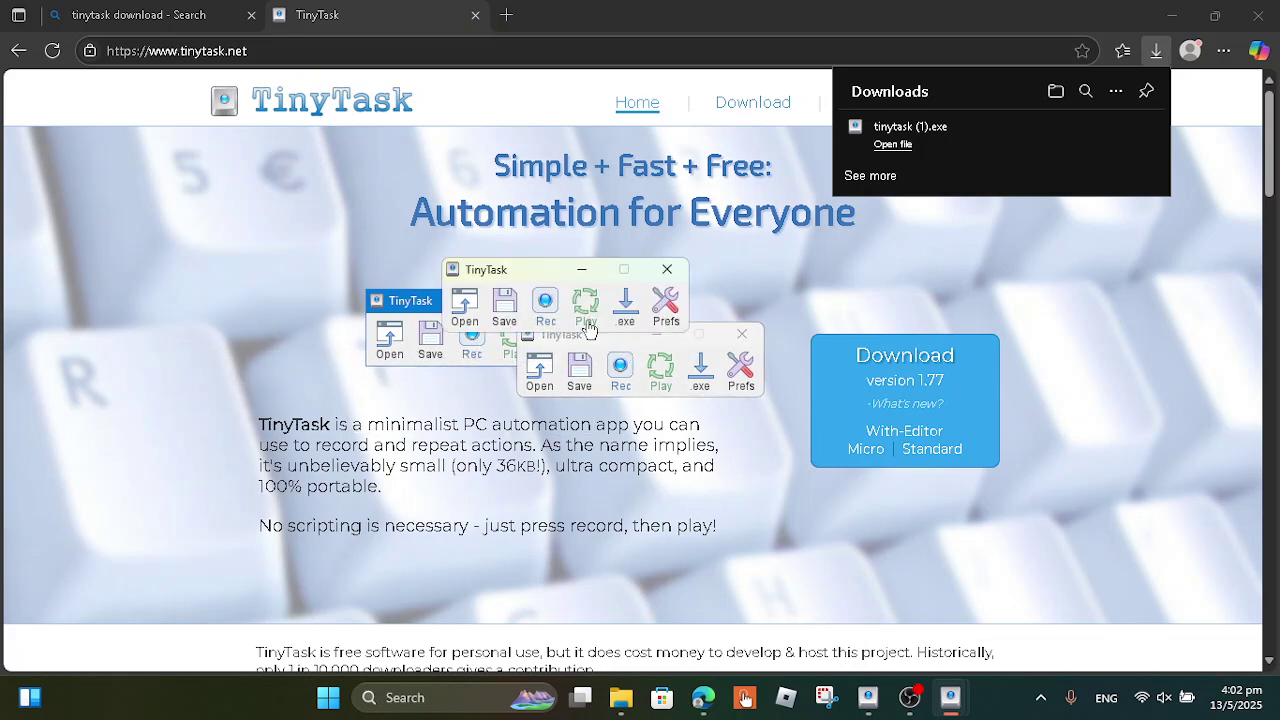
pyautogui.click(667, 271)
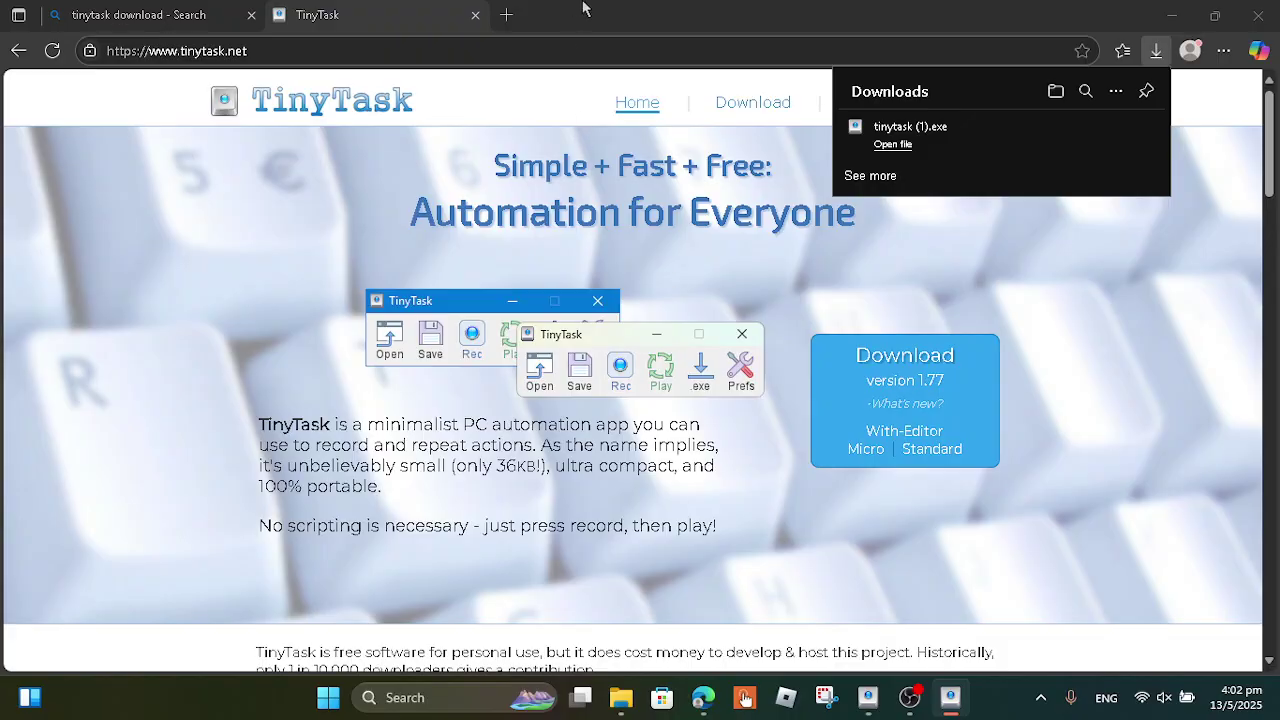
pyautogui.moveTo(584, 6); pyautogui.dragTo(582, 272)
pyautogui.click(542, 251)
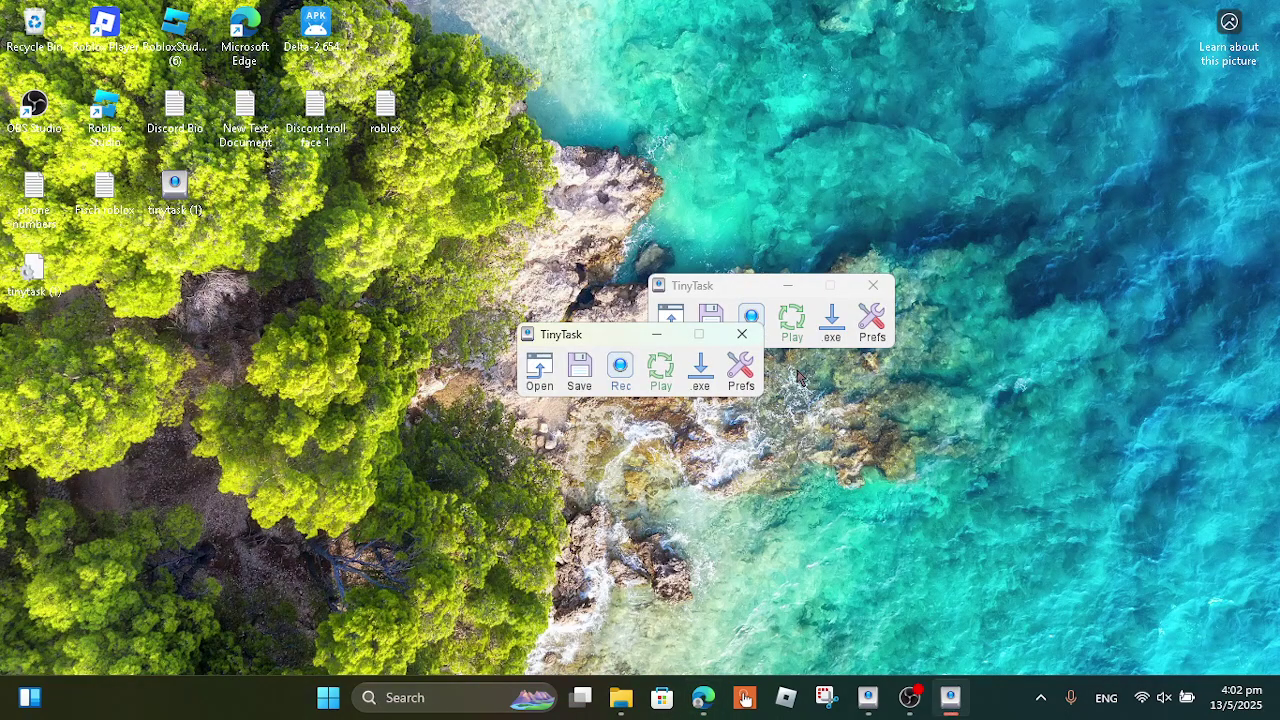
pyautogui.moveTo(968, 703)
pyautogui.click(744, 336)
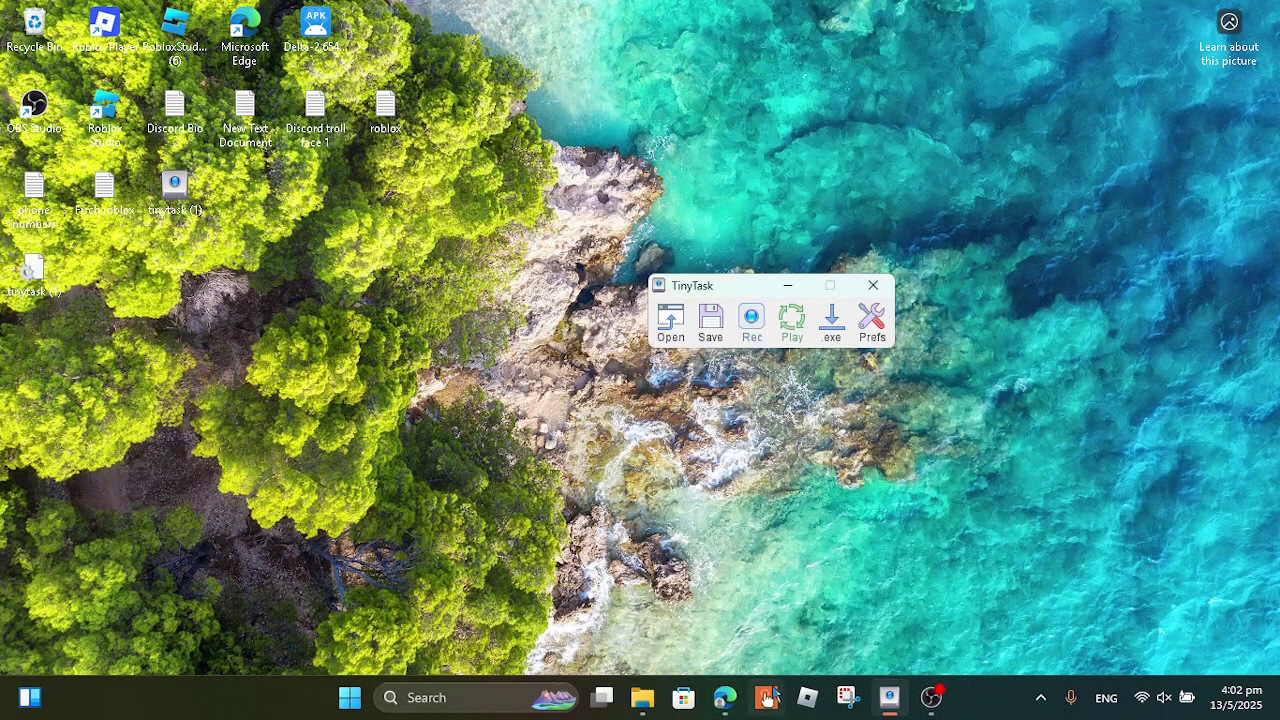
# - Move the older tinytask application from the Downloads folder to the desktop and delete it there
pyautogui.click(662, 698)
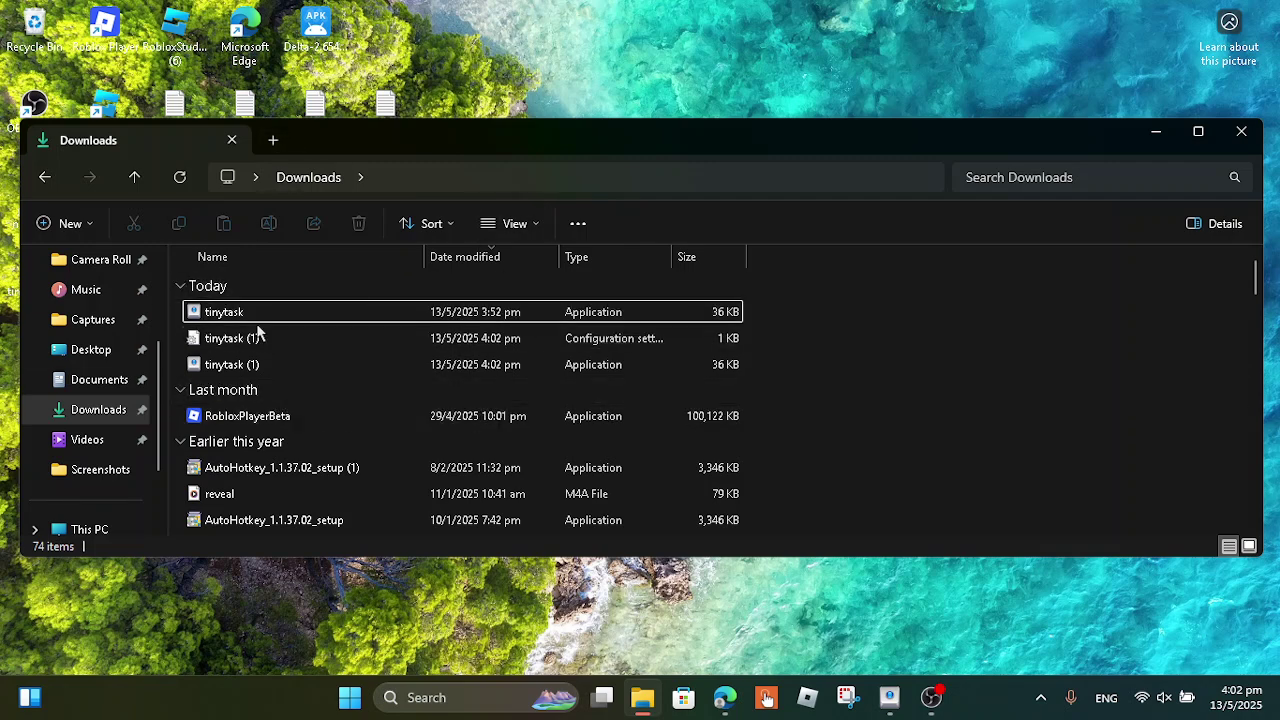
pyautogui.click(550, 316)
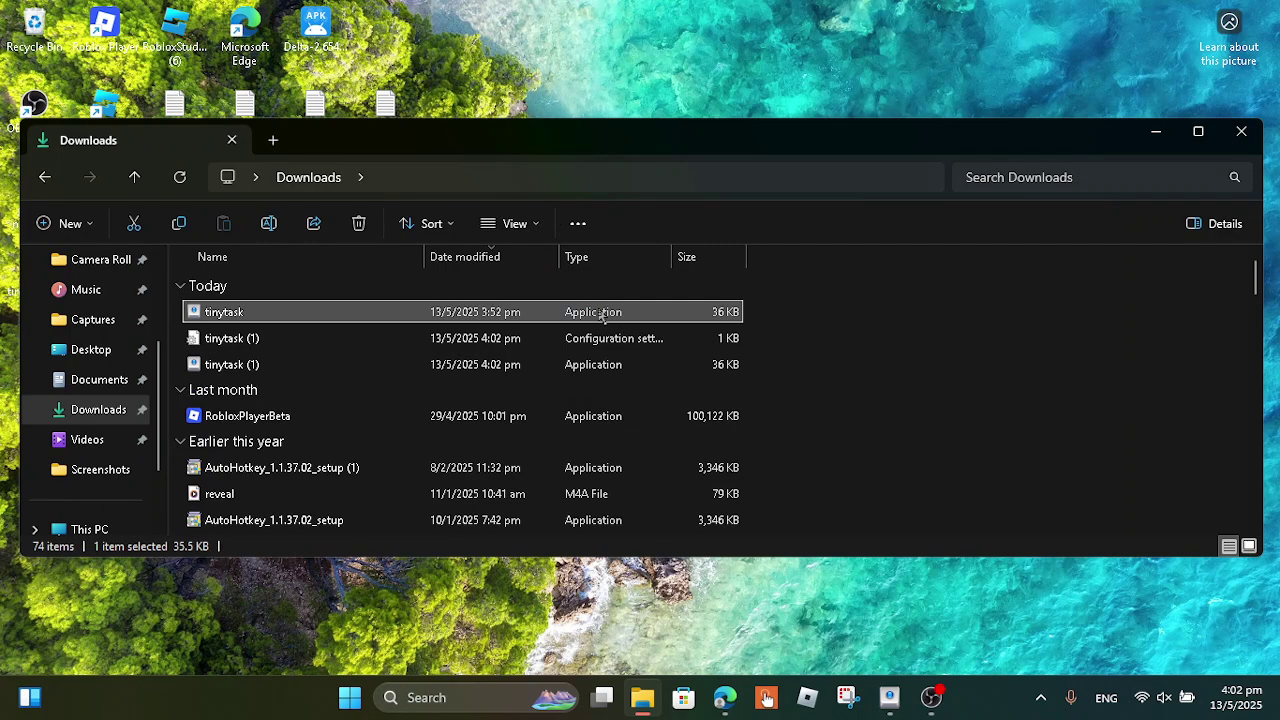
pyautogui.moveTo(617, 223); pyautogui.dragTo(396, 42)
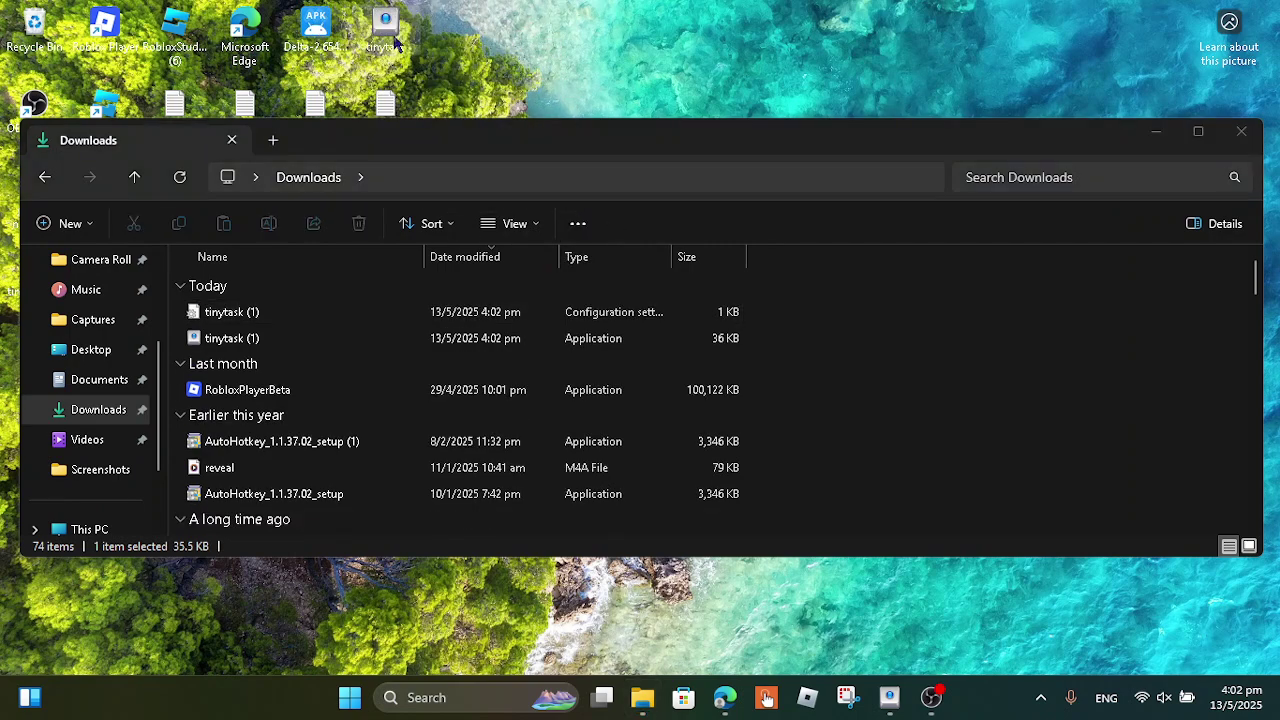
pyautogui.rightClick(396, 38)
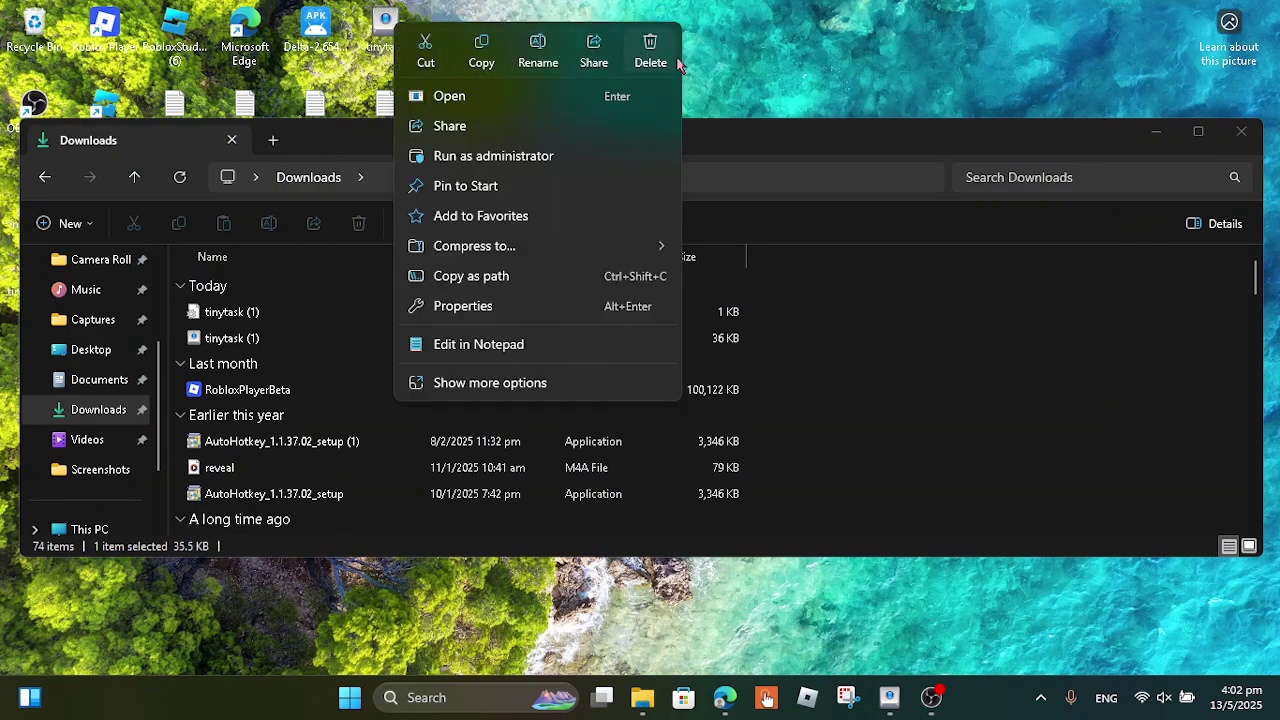
pyautogui.click(649, 52)
pyautogui.moveTo(461, 128)
pyautogui.mouseDown()
pyautogui.moveTo(514, 303)
pyautogui.moveTo(481, 133)
pyautogui.mouseUp()
pyautogui.moveTo(226, 322); pyautogui.dragTo(405, 42)
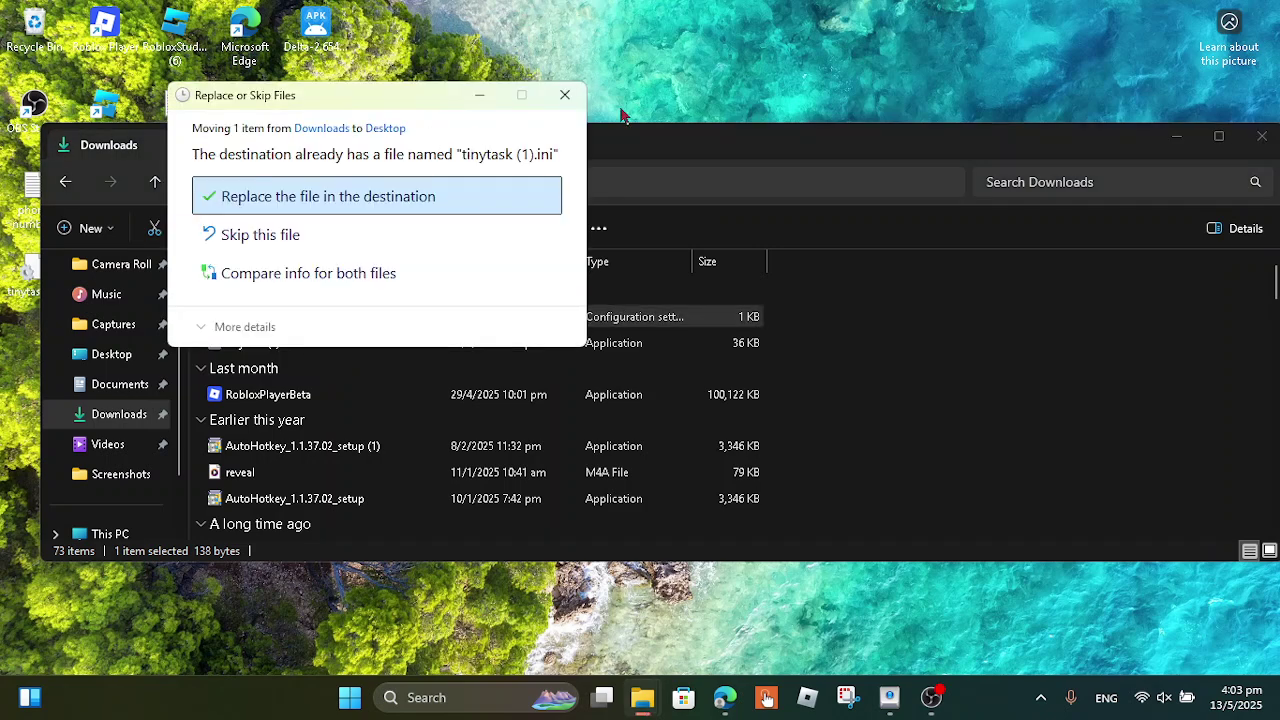
pyautogui.click(564, 95)
# - Close the Downloads window and reposition the TinyTask window on the desktop
pyautogui.click(1261, 138)
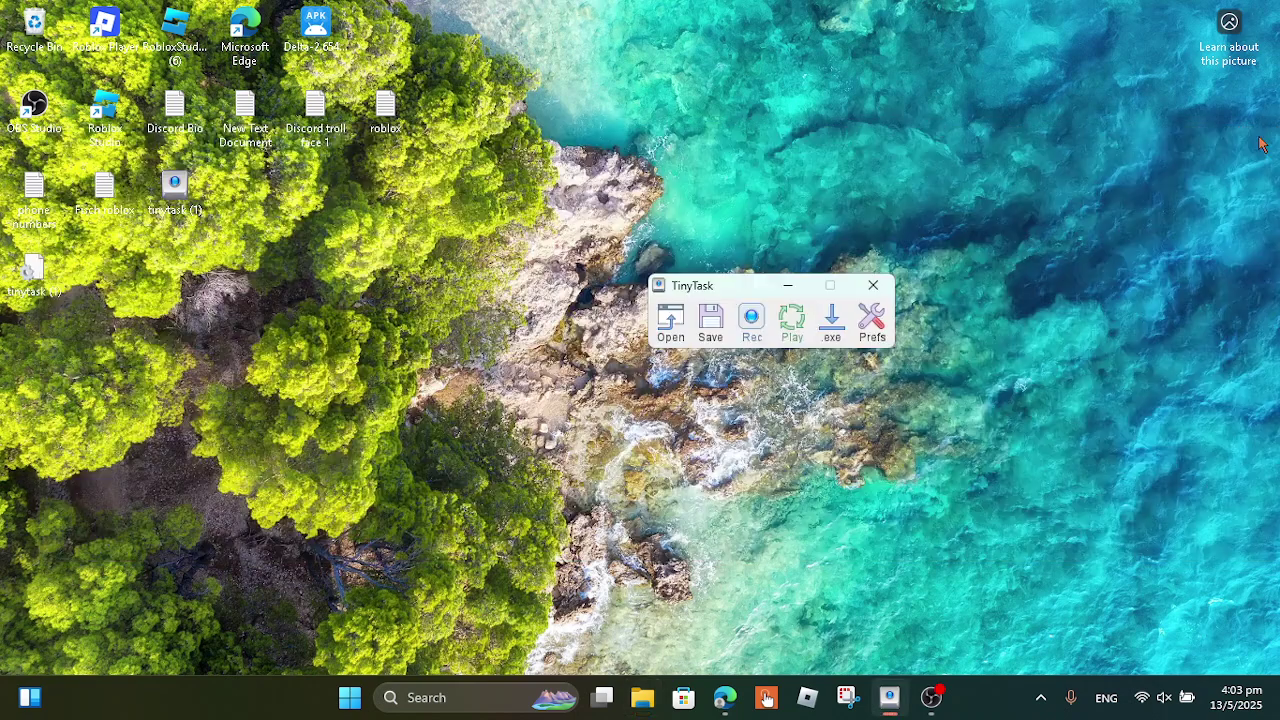
pyautogui.click(700, 273)
pyautogui.moveTo(703, 289); pyautogui.dragTo(423, 291)
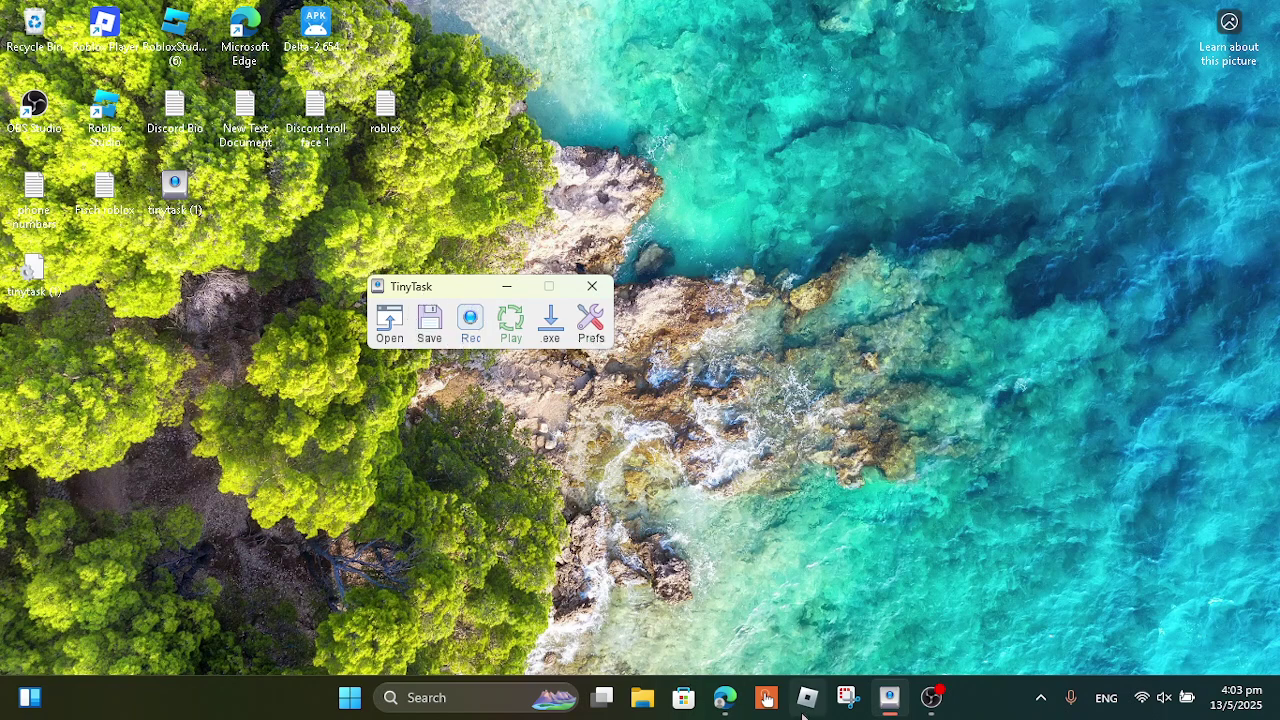
pyautogui.moveTo(439, 284); pyautogui.dragTo(493, 347)
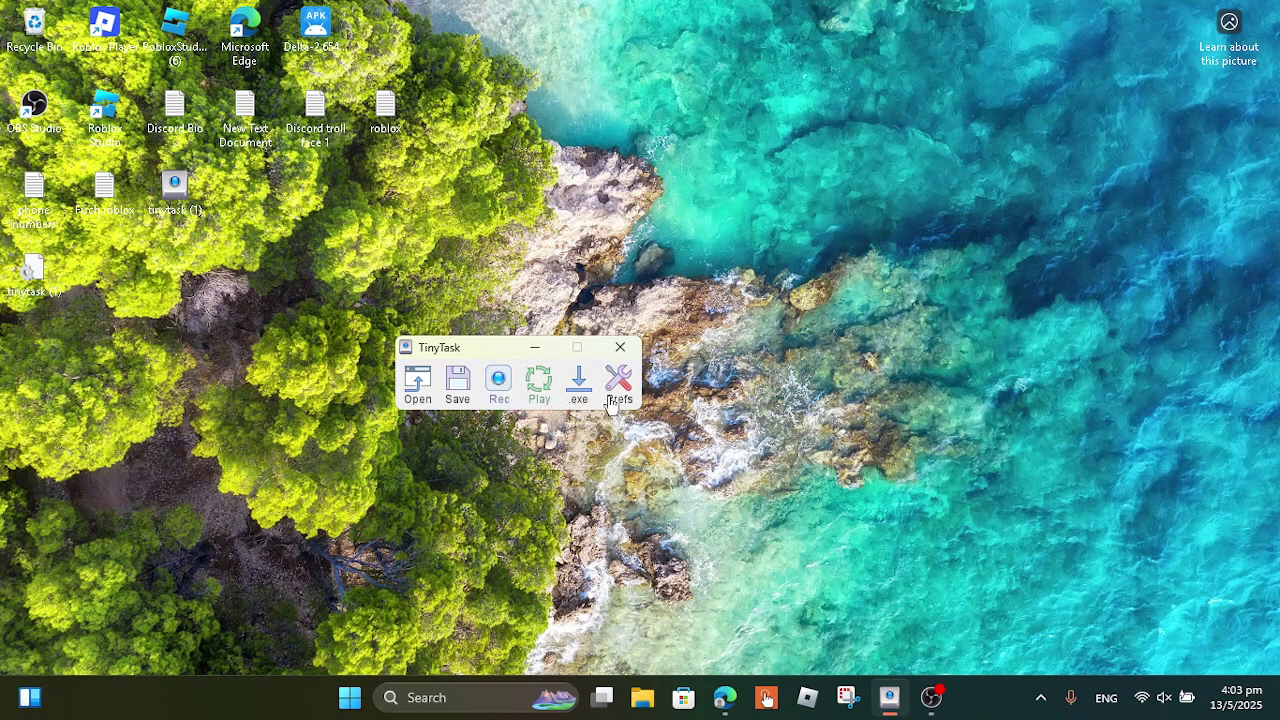
# - Review TinyTask's preferences for play speed, continuous playback, playback loops and hotkeys
pyautogui.click(619, 400)
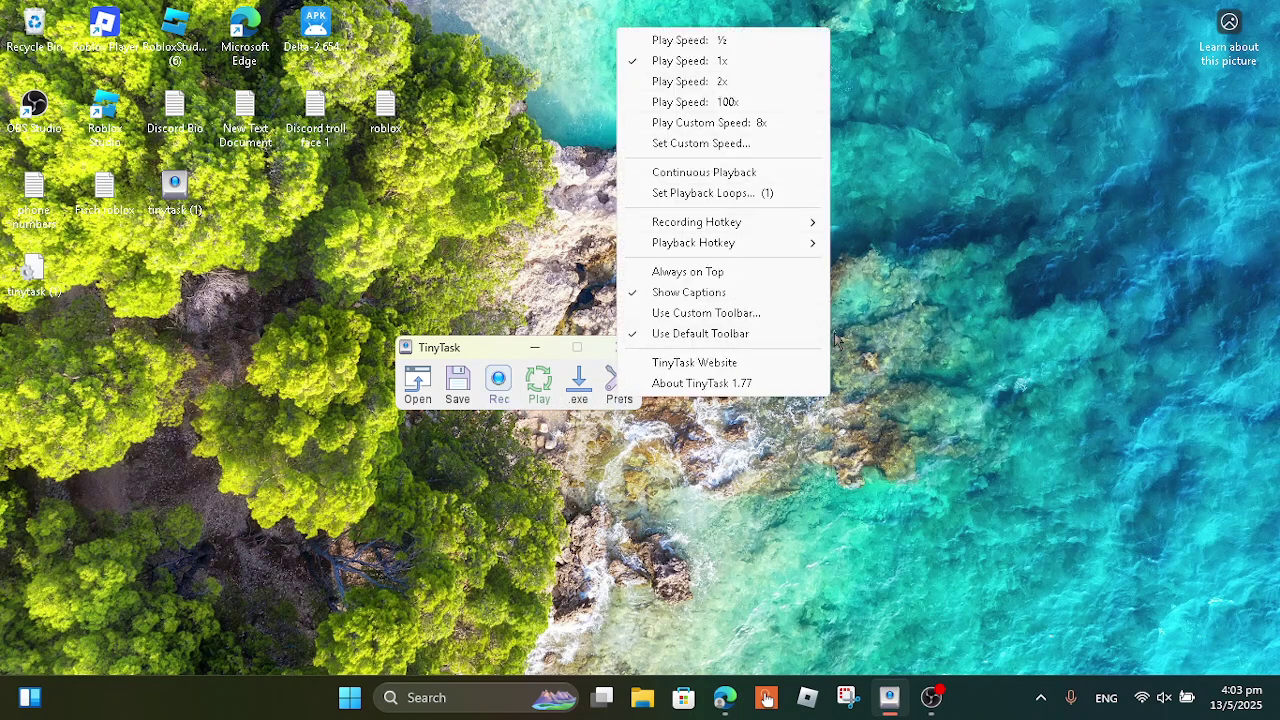
pyautogui.click(797, 566)
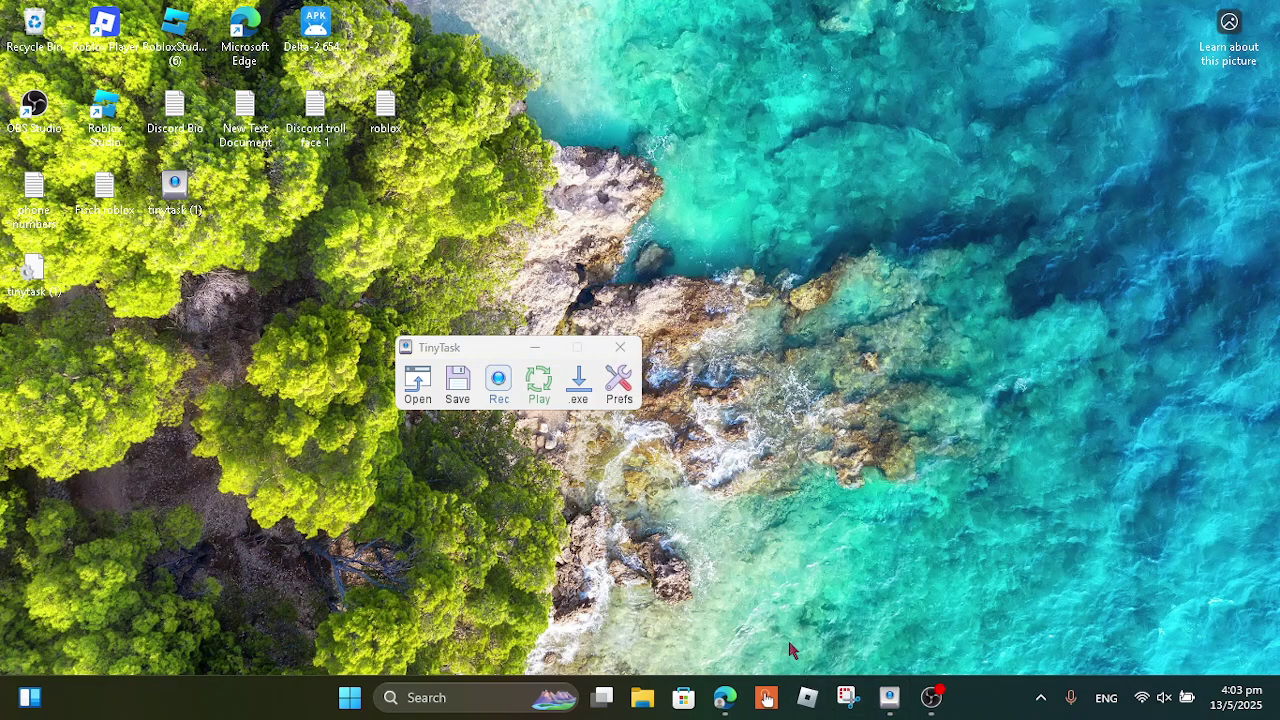
# - Launch Roblox, bring TinyTask in front of it, and start and stop a short TinyTask recording
pyautogui.click(806, 697)
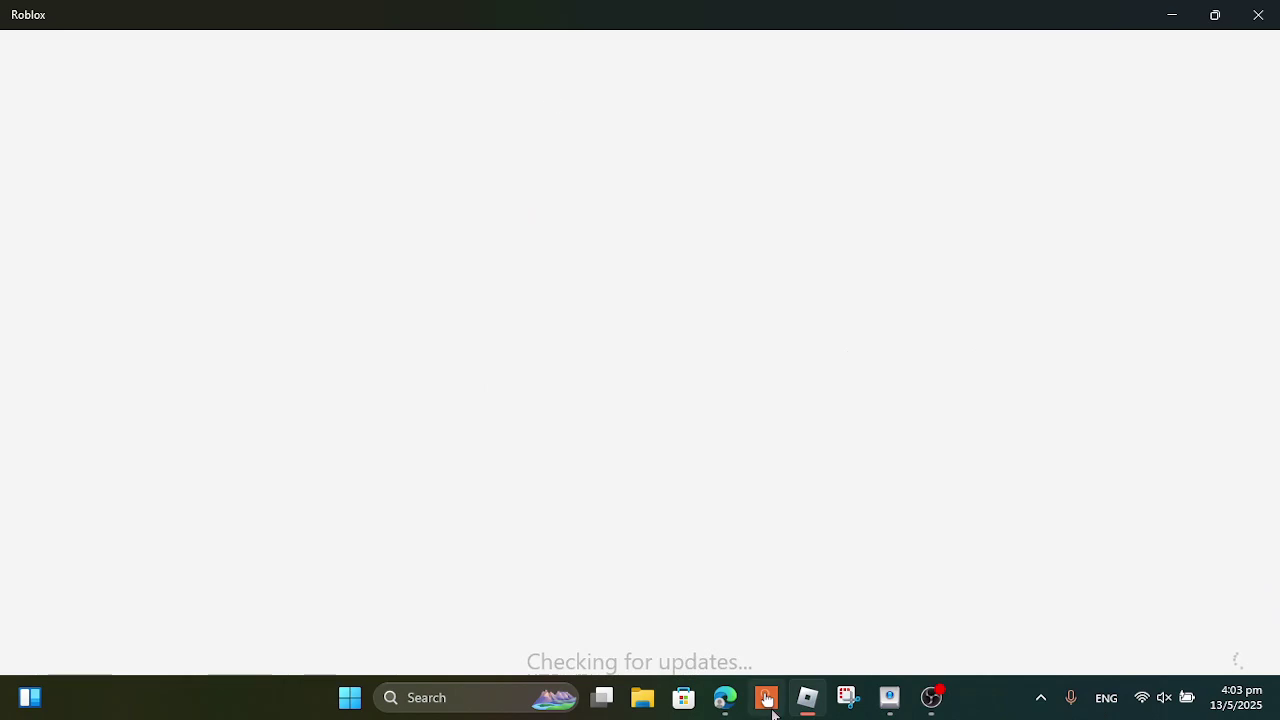
pyautogui.click(890, 697)
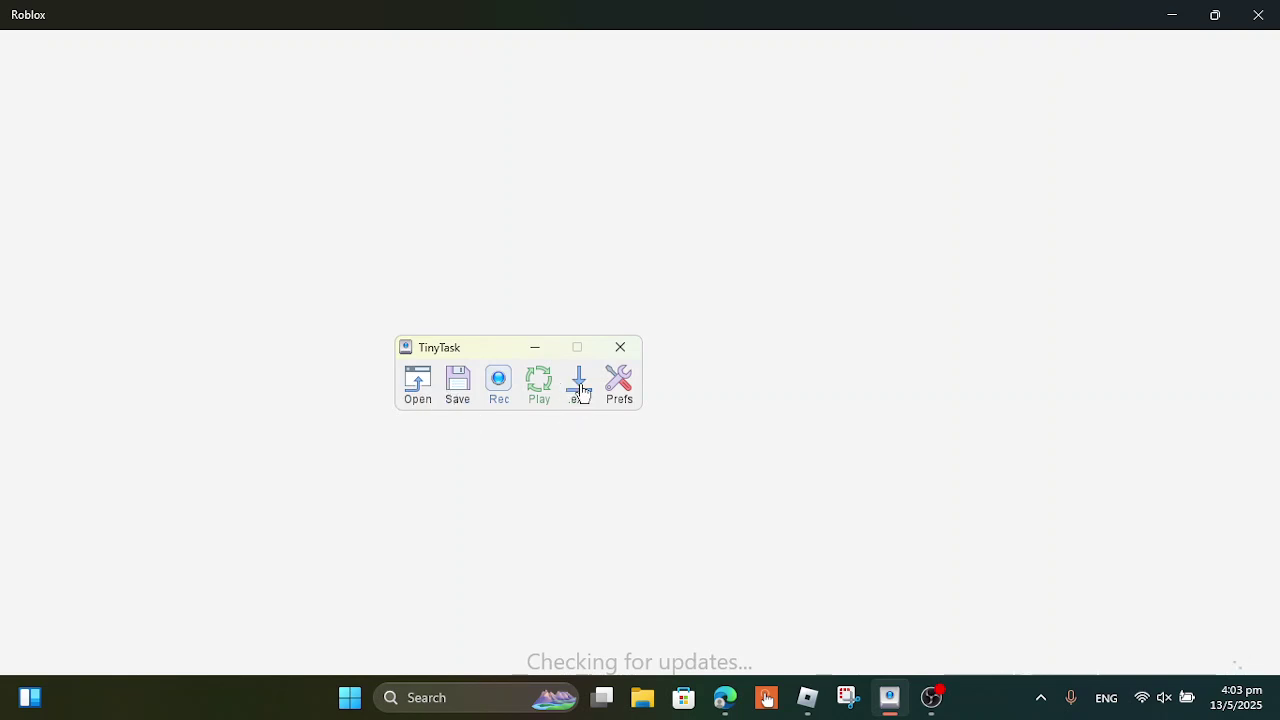
pyautogui.click(502, 405)
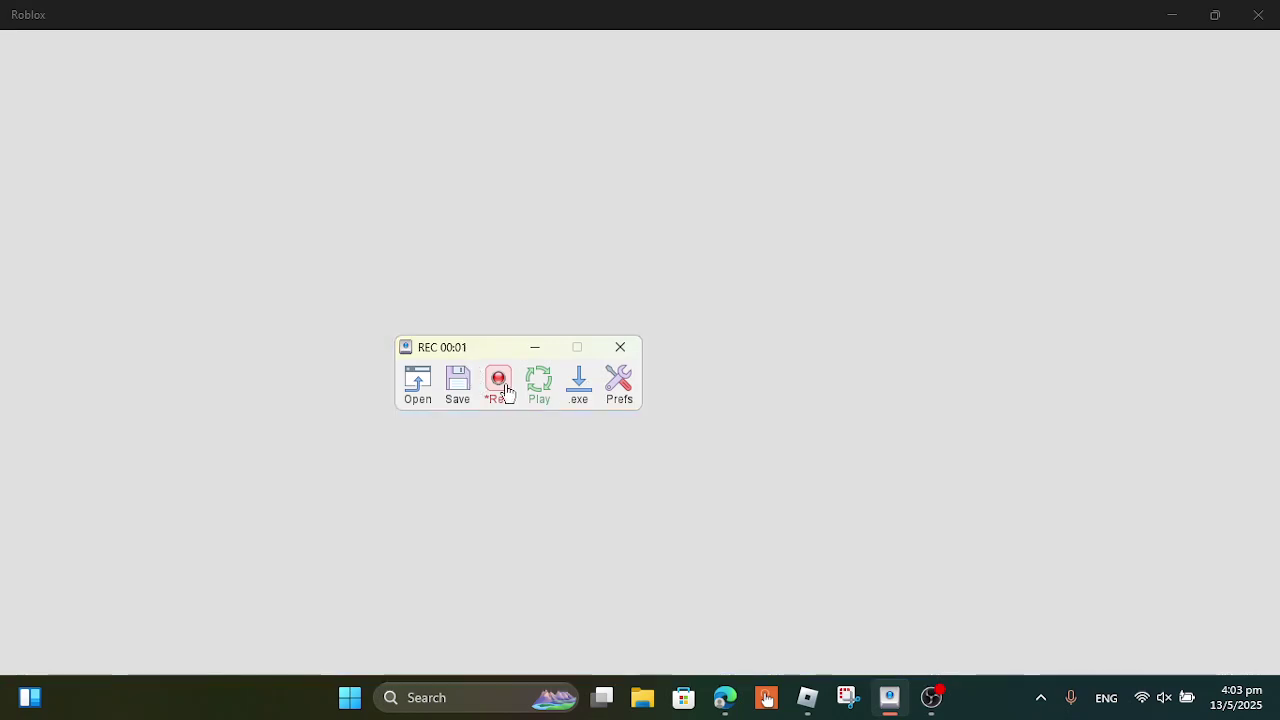
pyautogui.click(505, 392)
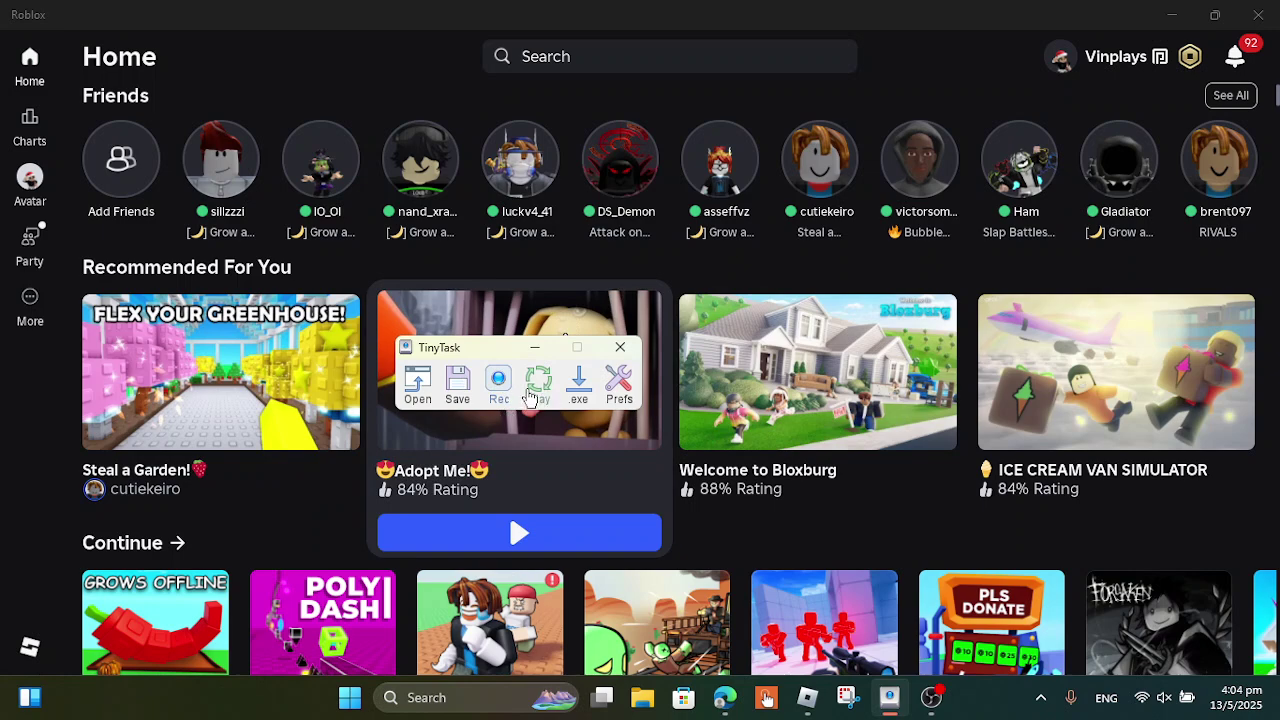
# - Join the Grow a Garden game in Roblox and move the TinyTask window clear of the game's title card
pyautogui.scroll(-3, 485, 330)
pyautogui.click(137, 526)
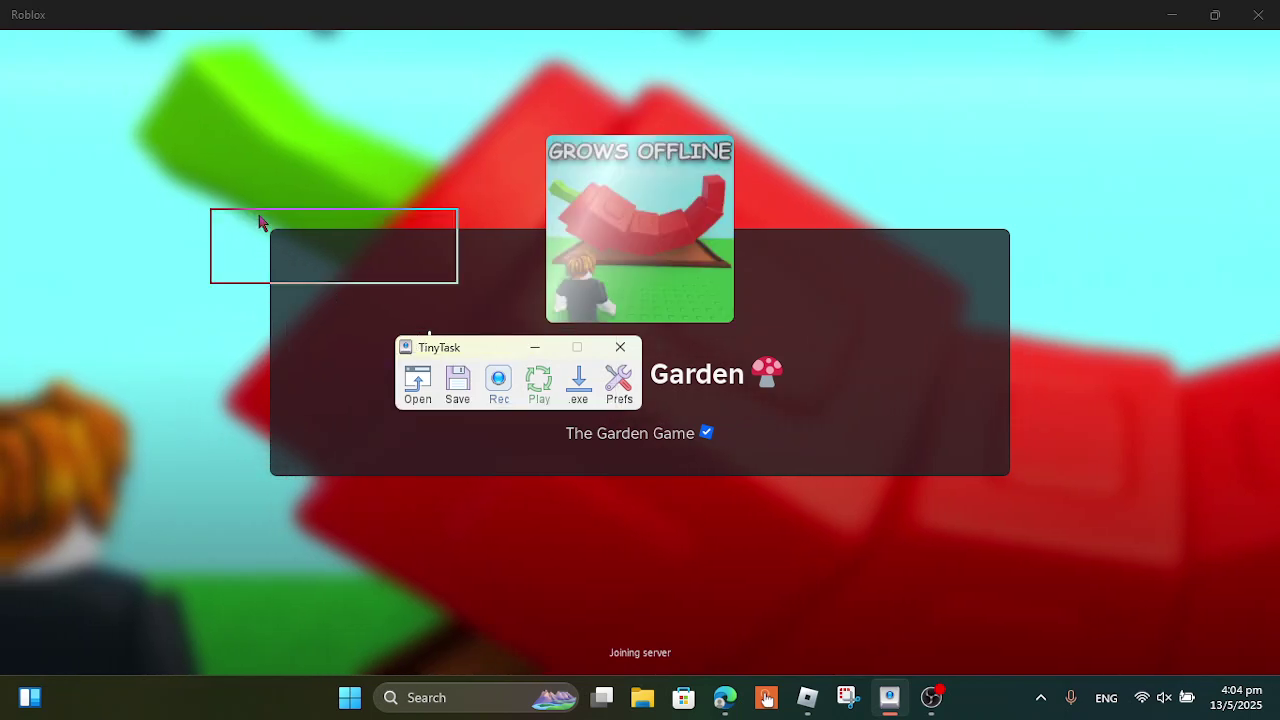
pyautogui.moveTo(259, 222); pyautogui.dragTo(210, 156)
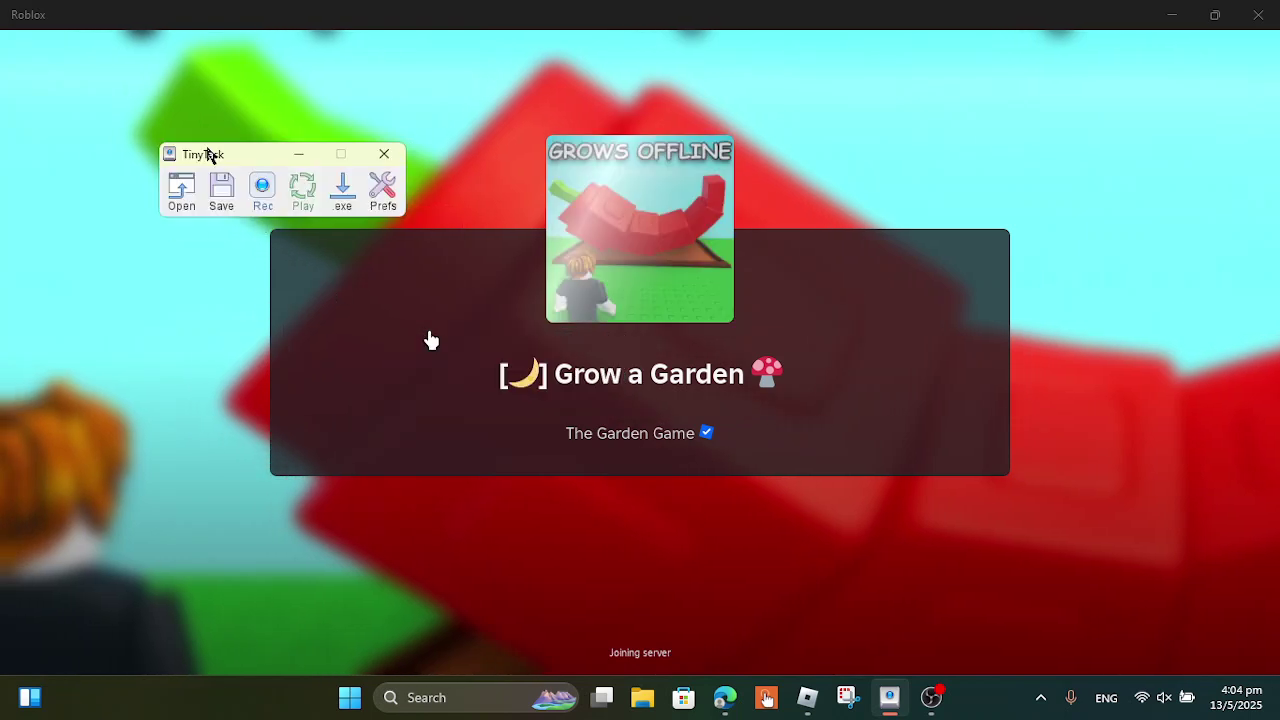
pyautogui.rightClick(209, 155)
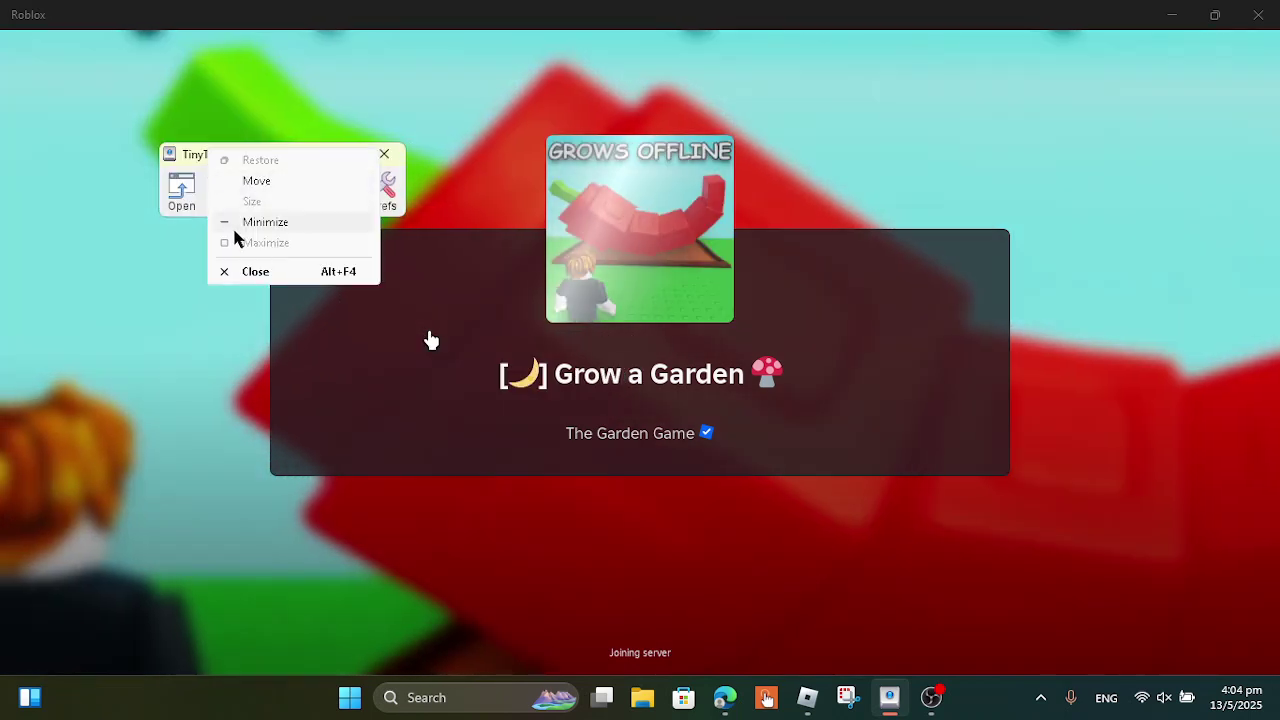
pyautogui.click(256, 181)
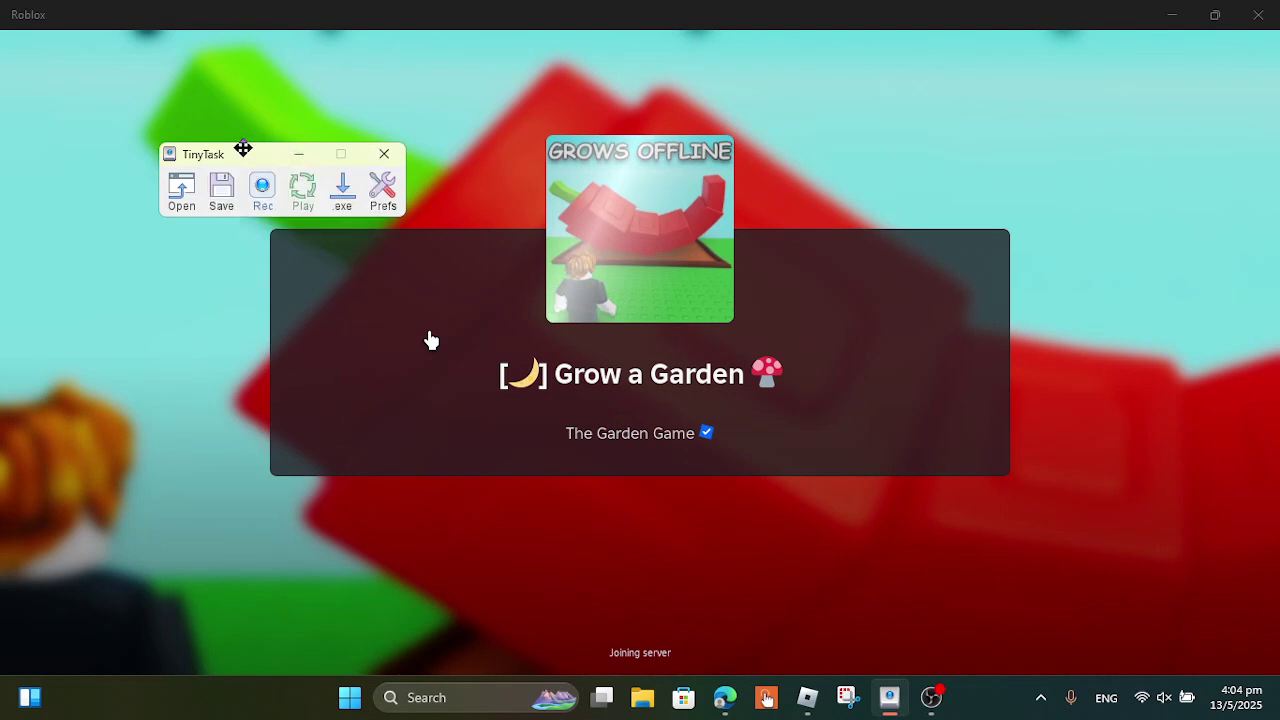
pyautogui.moveTo(240, 144); pyautogui.dragTo(142, 127)
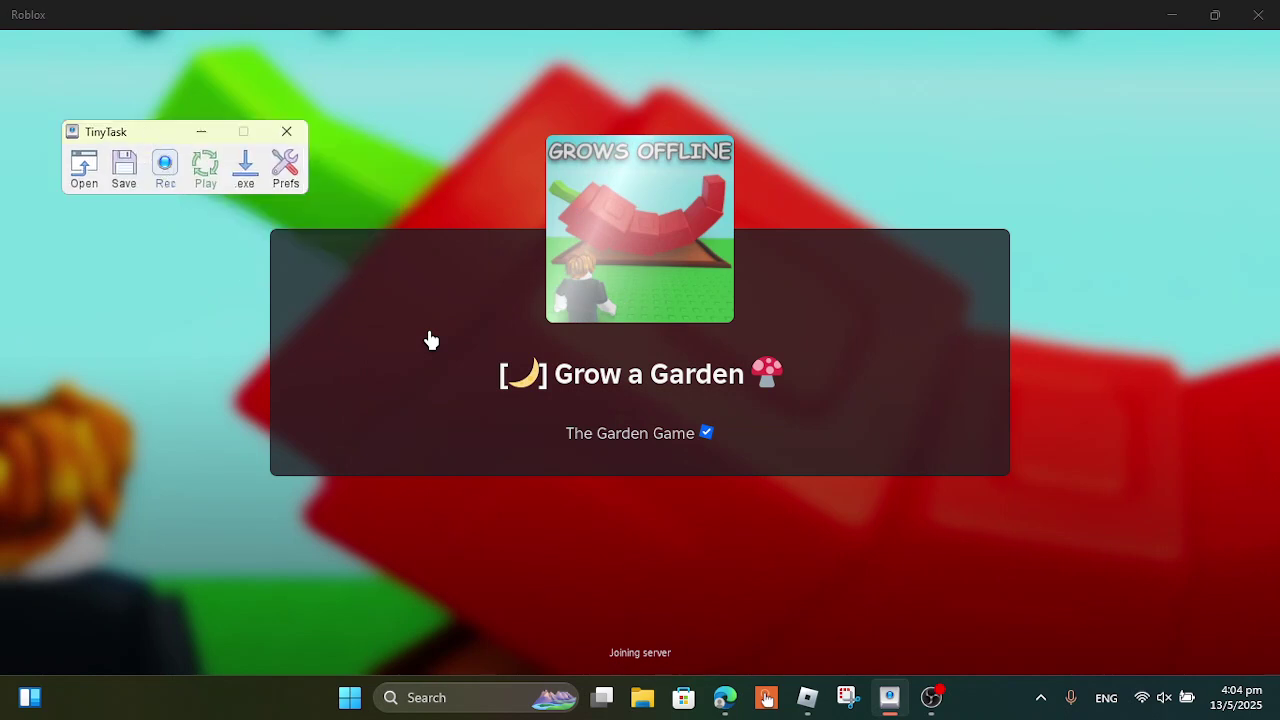
# - Bring TinyTask in front of the loading Grow a Garden game once, and return focus to the Roblox window
pyautogui.click(430, 341)
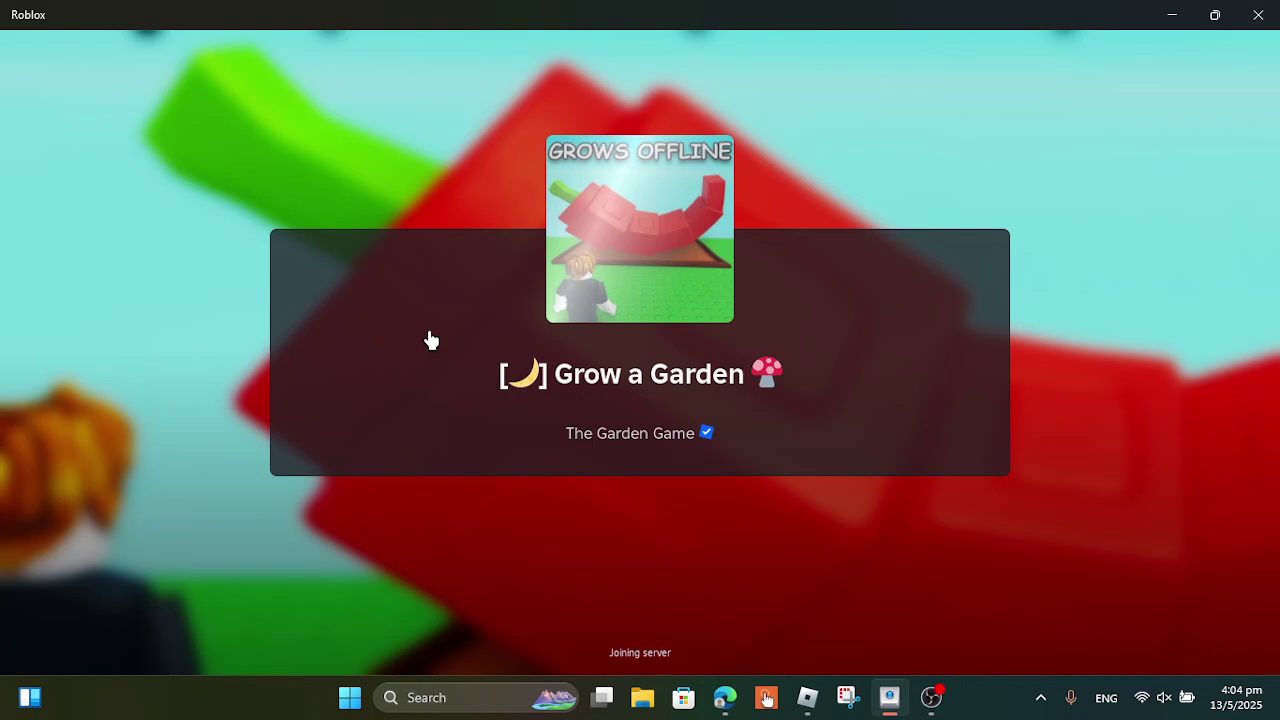
pyautogui.hotkey('alt', 'Tab')
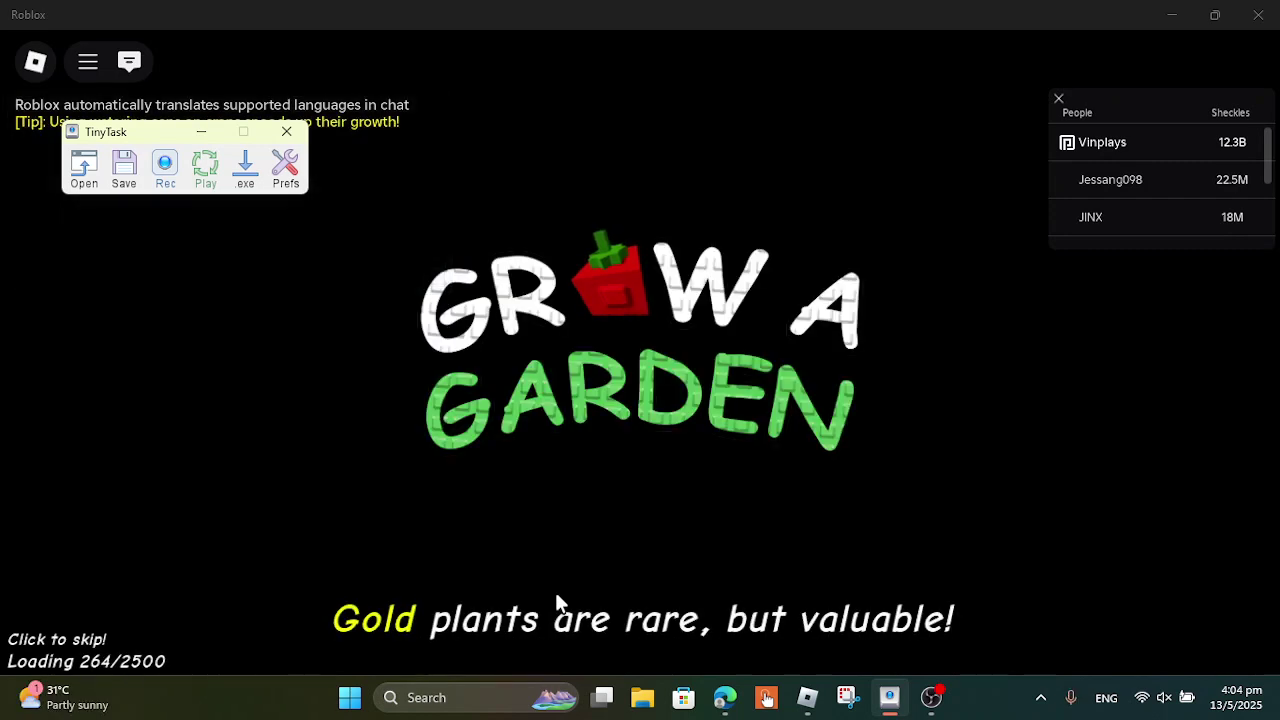
pyautogui.click(555, 592)
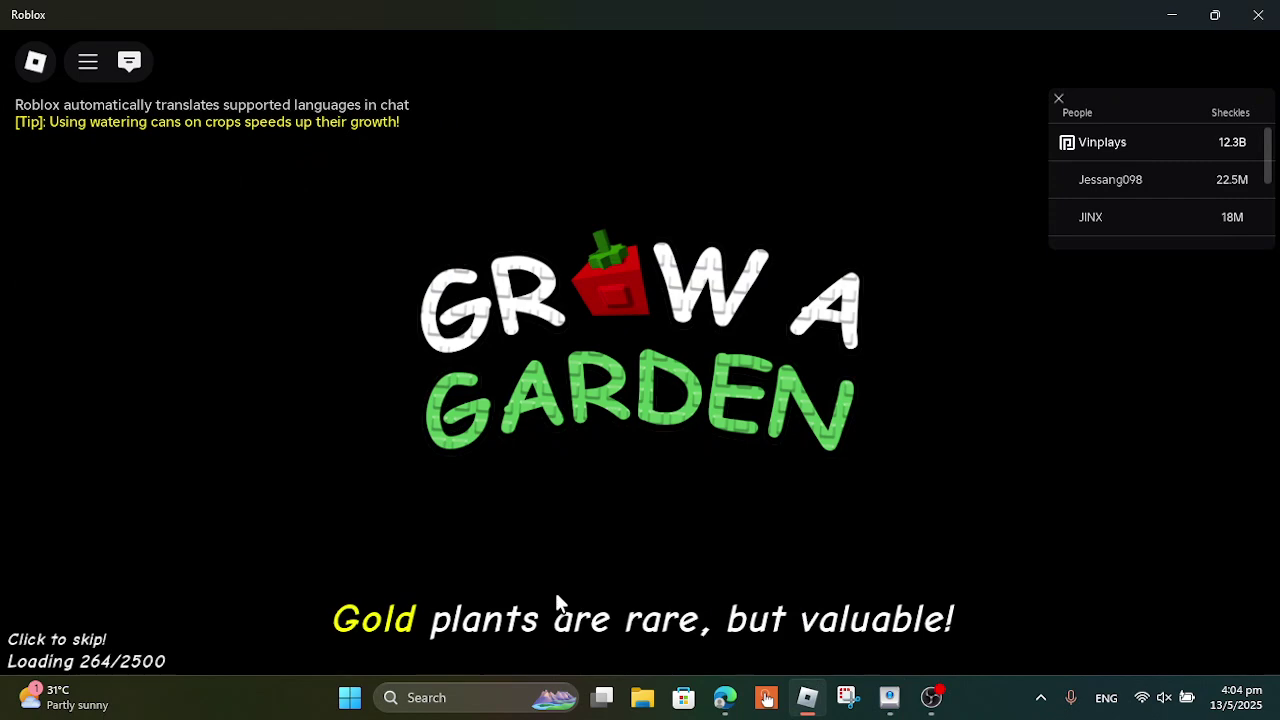
# - Skip the Grow a Garden loading screen and move the character out of its garden onto the open field
pyautogui.click(555, 592)
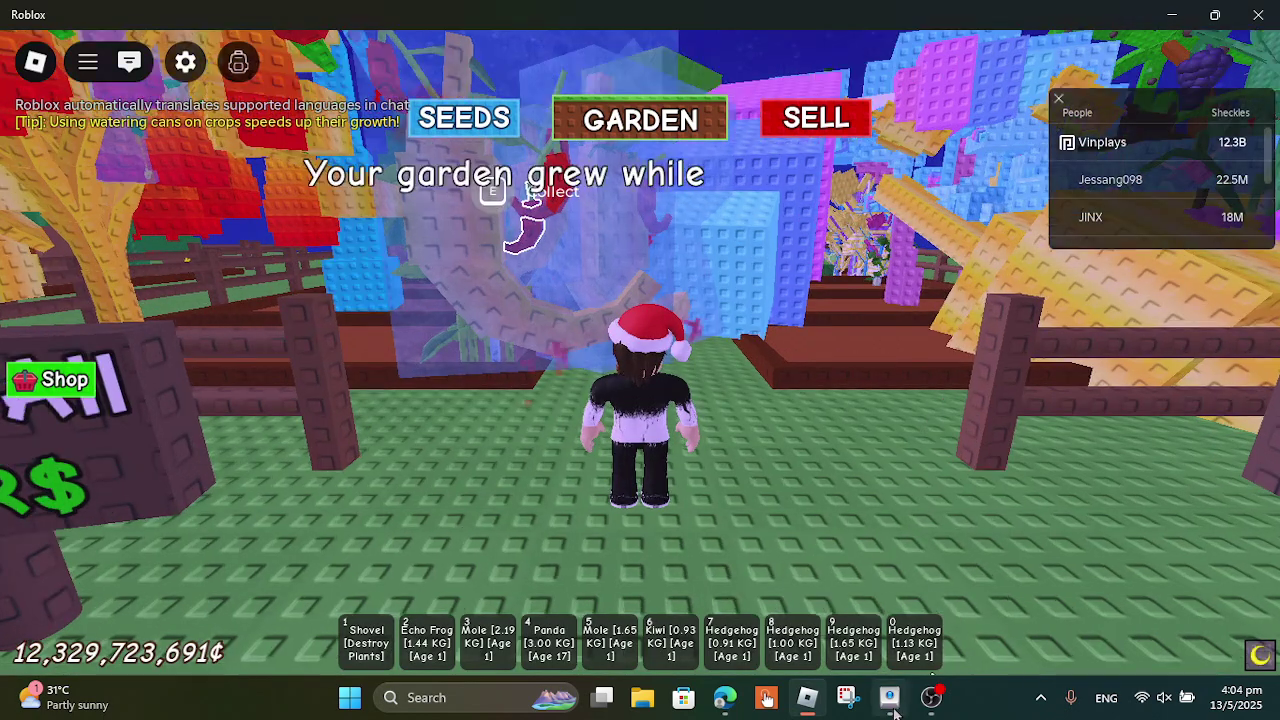
pyautogui.click(889, 700)
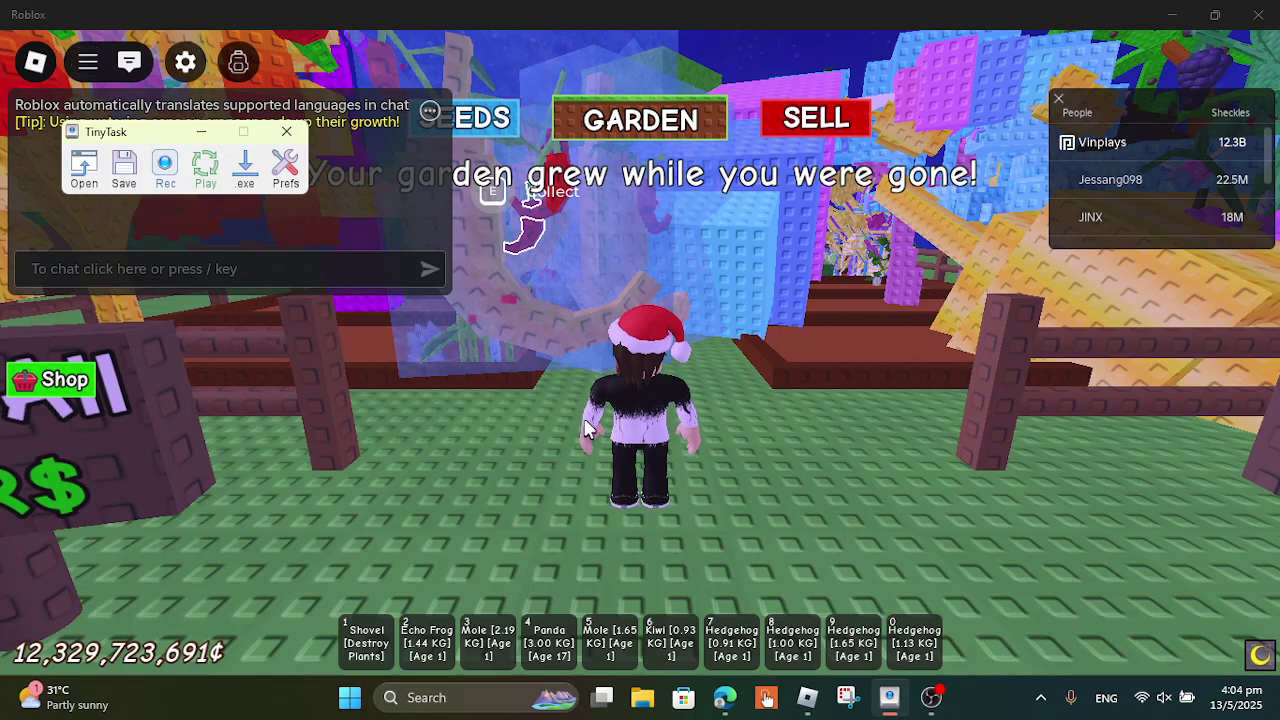
pyautogui.rightClick(769, 447)
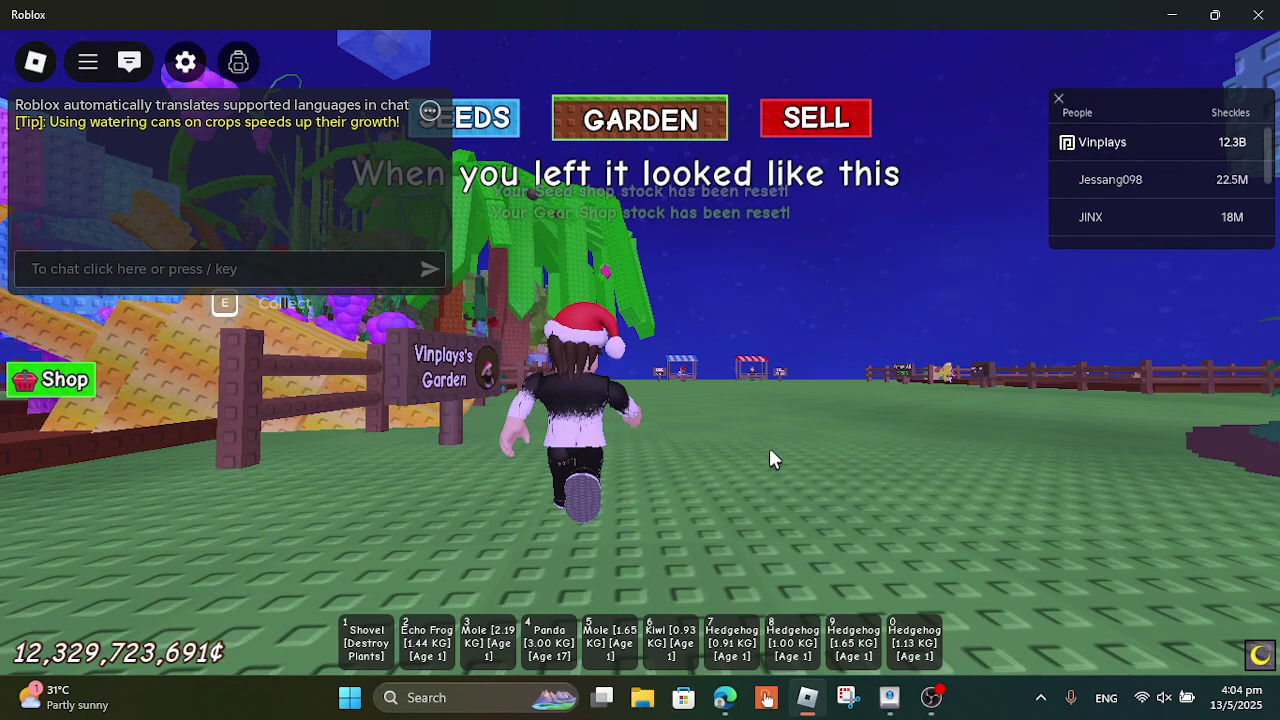
pyautogui.press('shift')
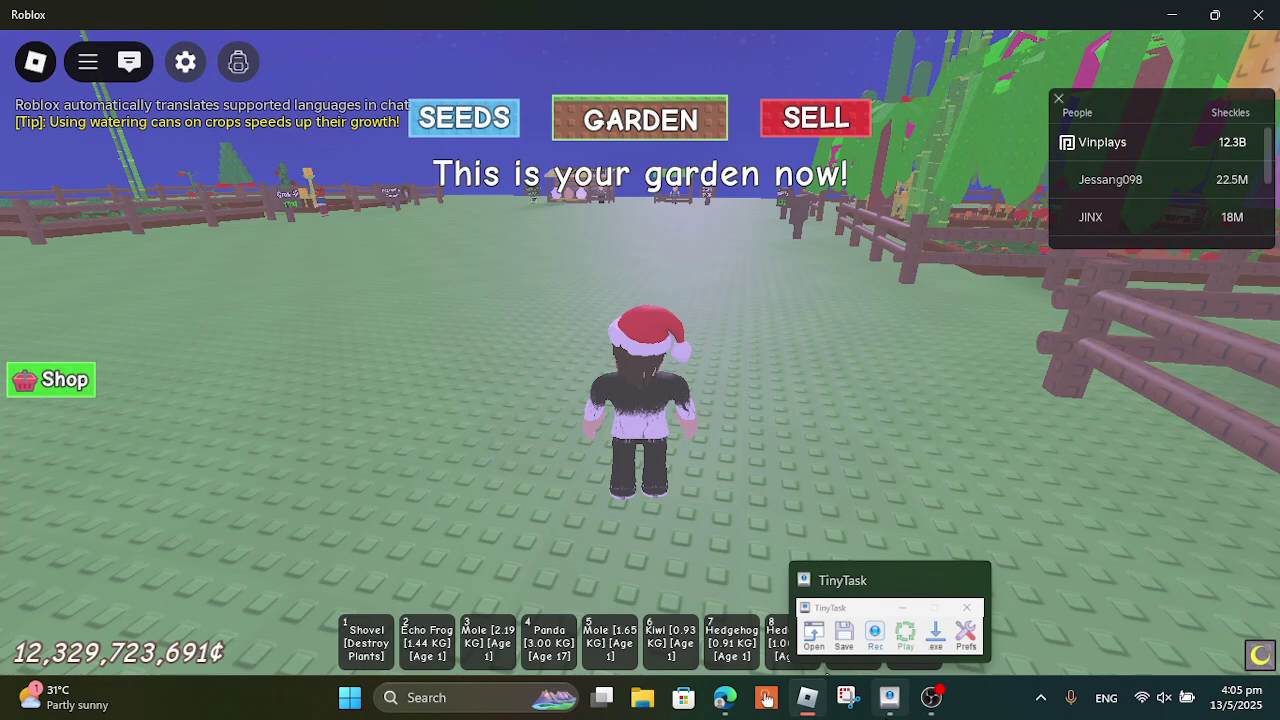
pyautogui.click(889, 698)
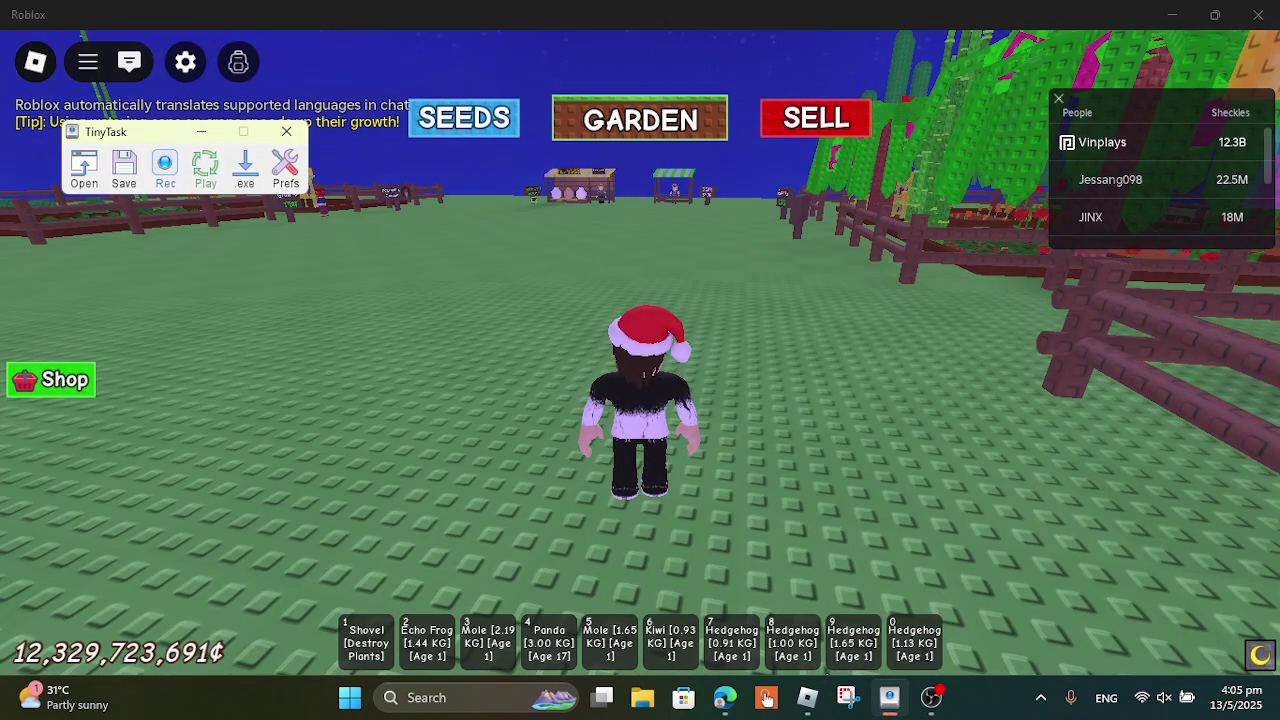
pyautogui.click(614, 289)
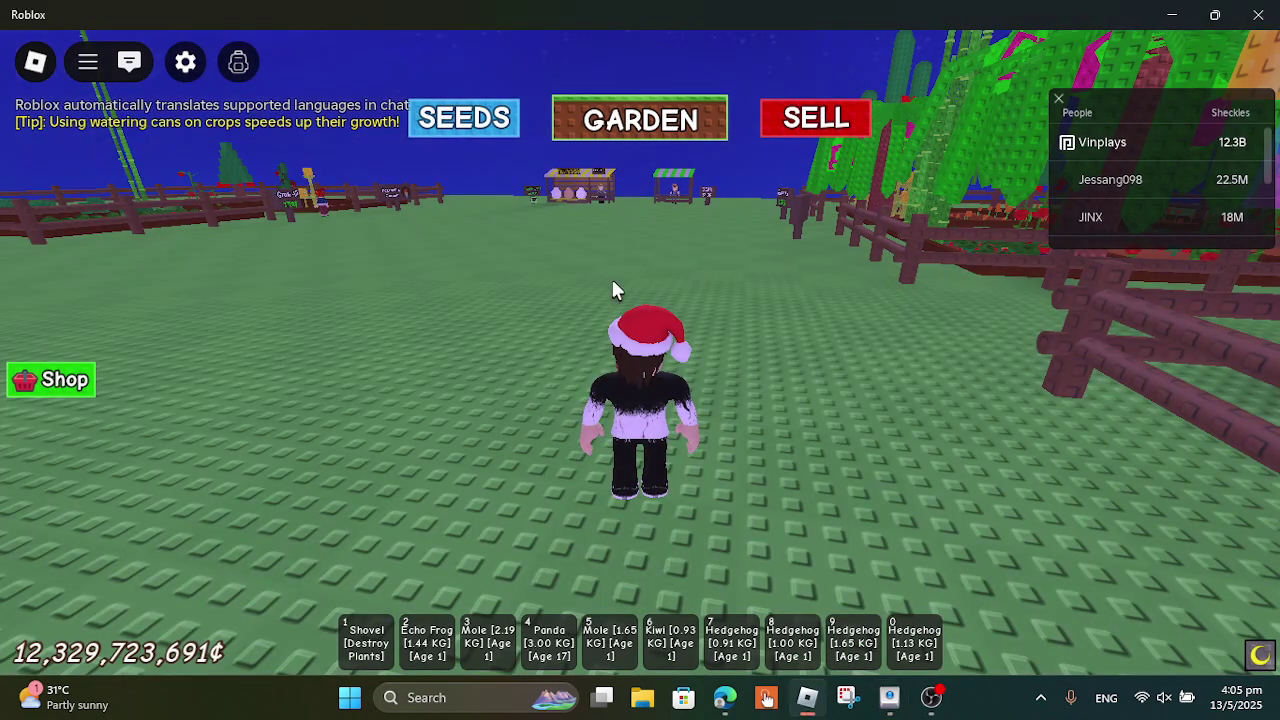
# - Walk the character across the field to the Gear Shop stand
pyautogui.press('XF86AudioMute')
pyautogui.press('w')
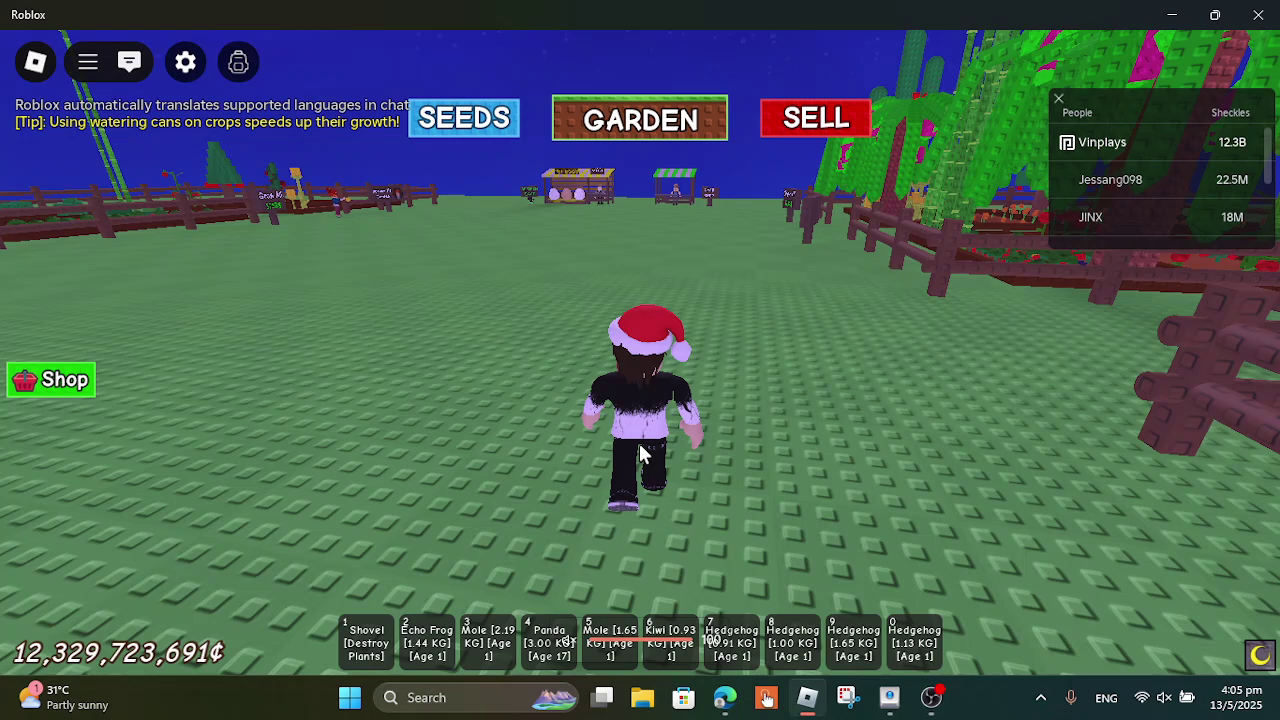
pyautogui.press('w')
pyautogui.press('w')
pyautogui.press('XF86AudioMute')
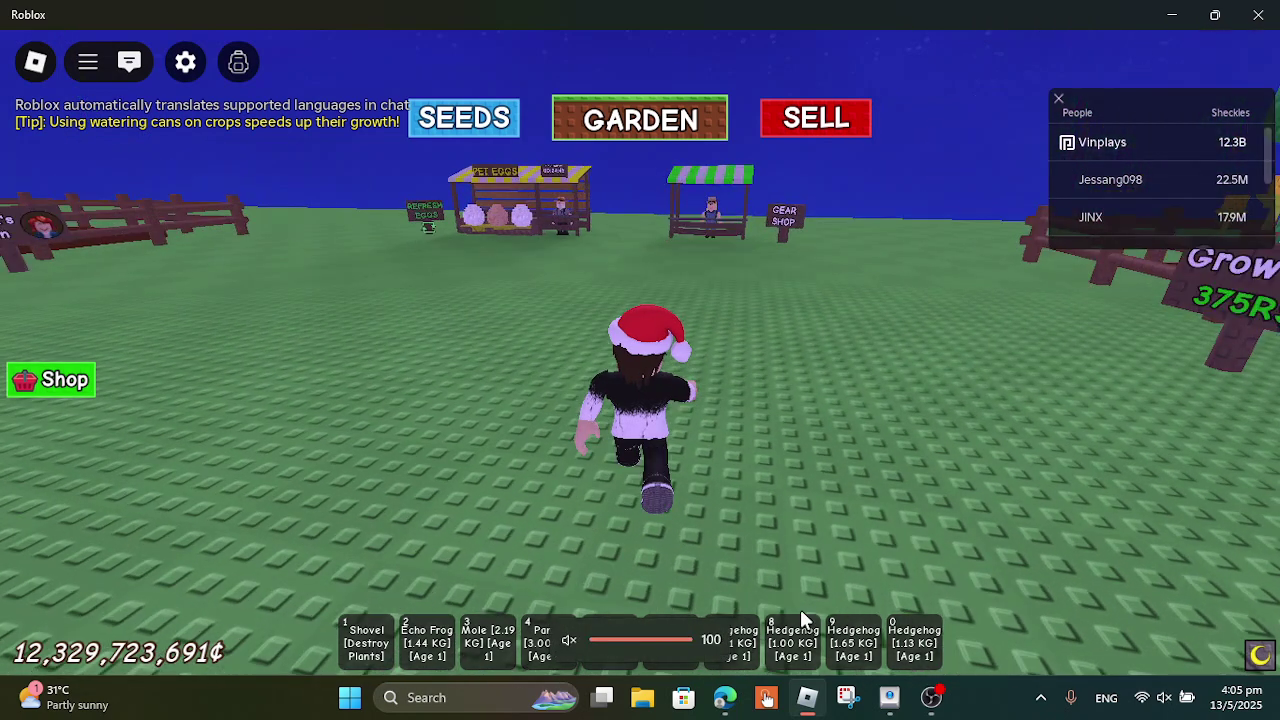
pyautogui.press('d')
pyautogui.press('w')
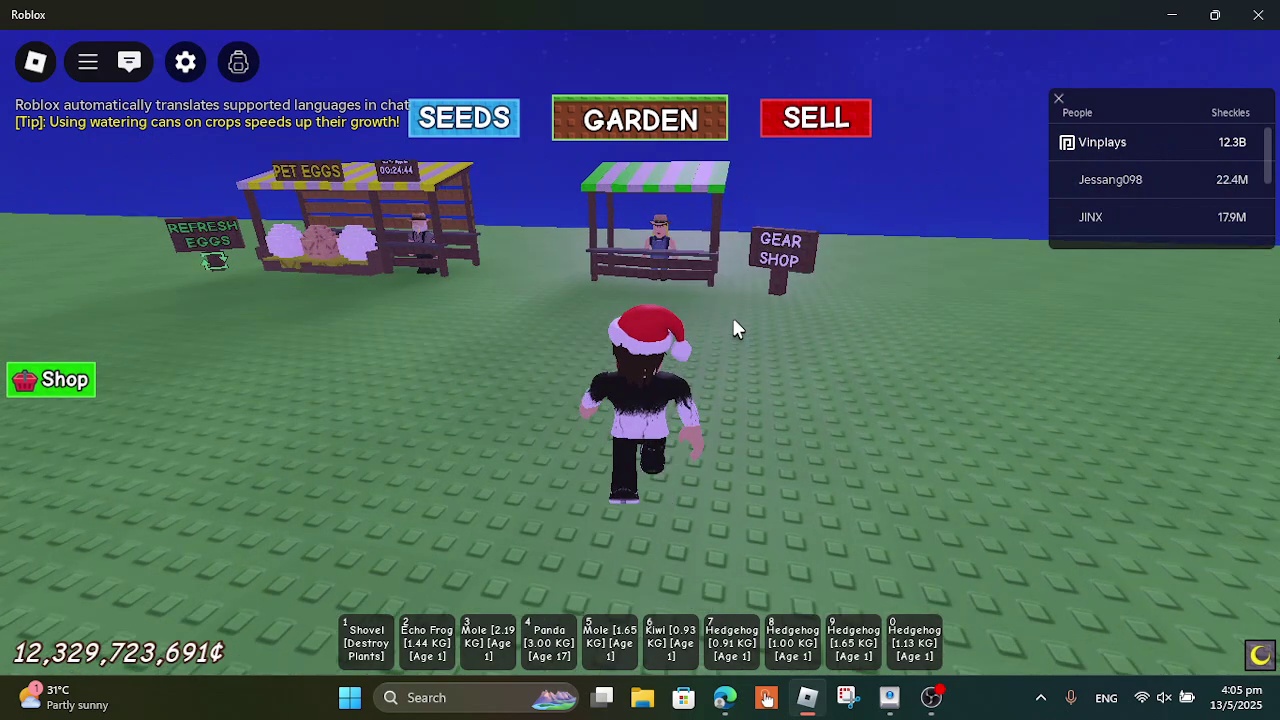
pyautogui.press('w')
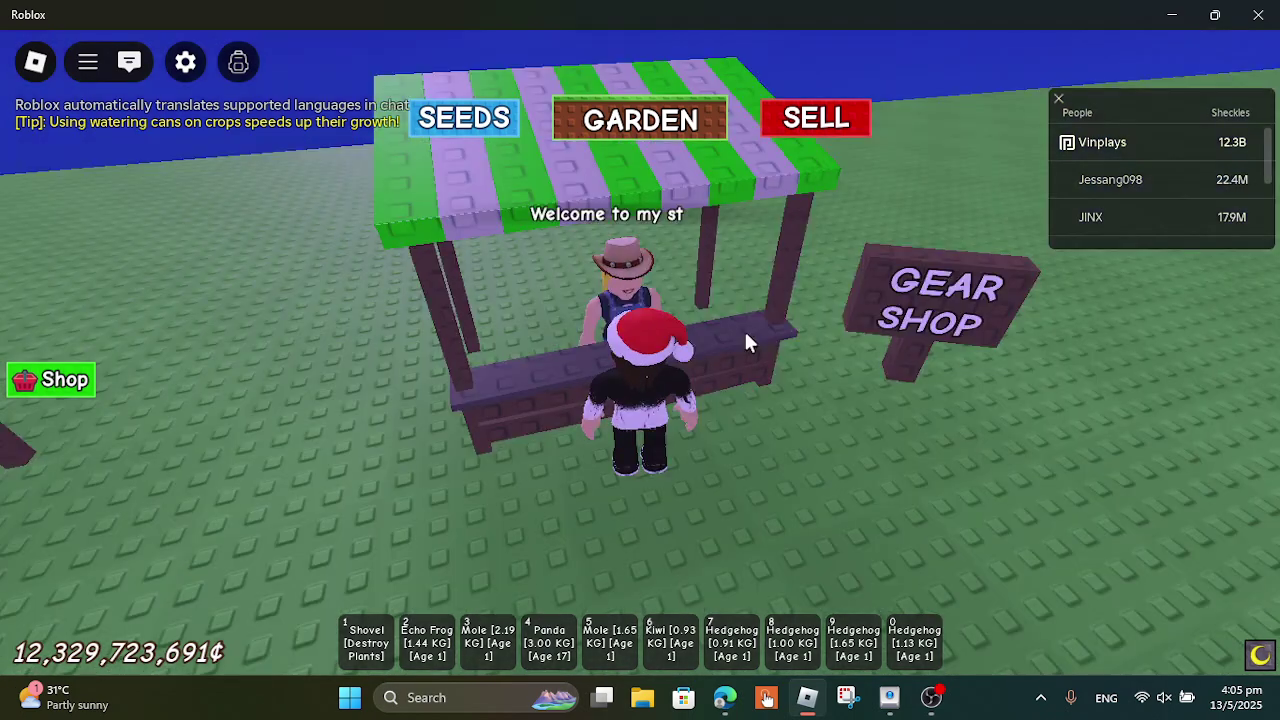
# - Ask the Gear Shop keeper to show the gear shop and browse its item list down to the Favorite Tool
pyautogui.press('e')
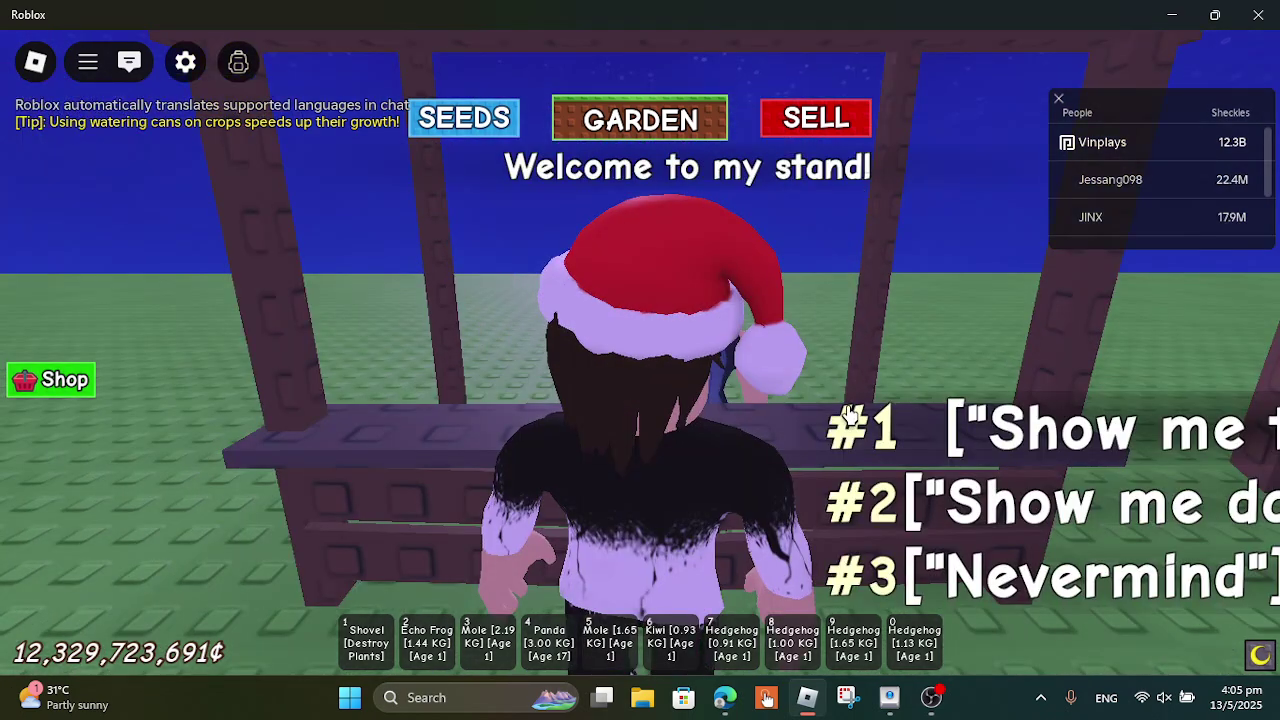
pyautogui.click(848, 414)
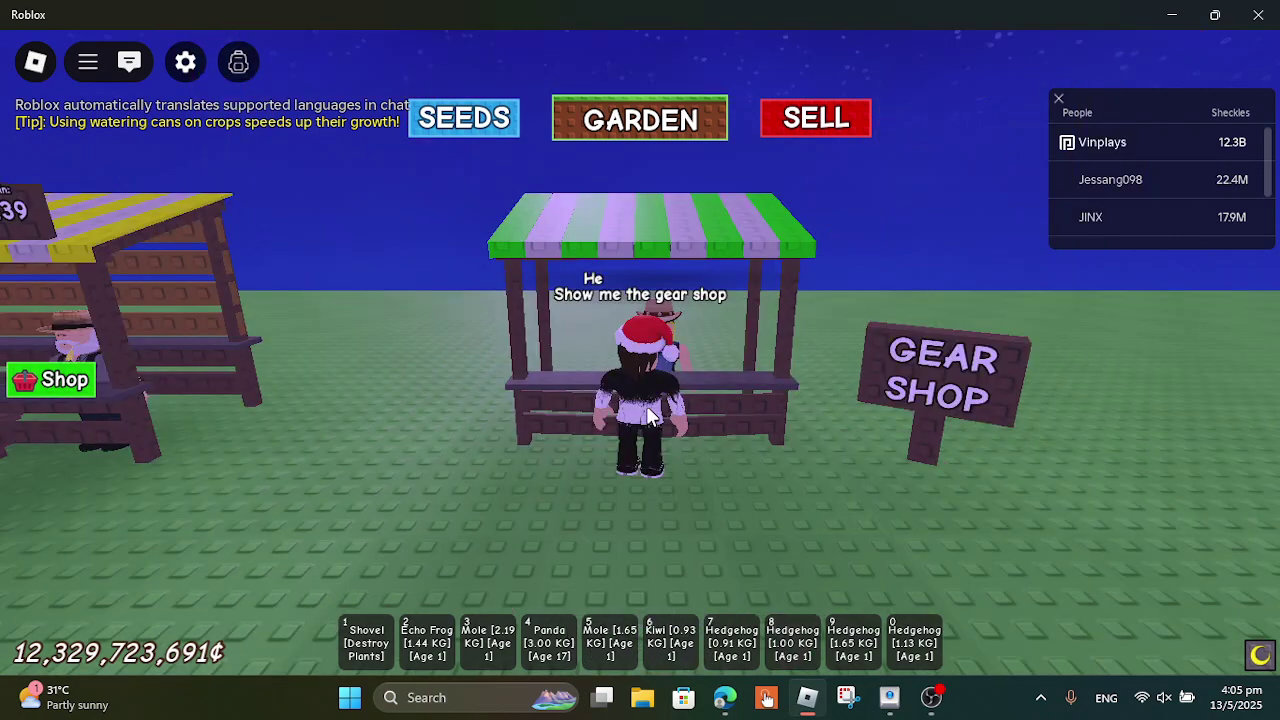
pyautogui.scroll(-10, 648, 418)
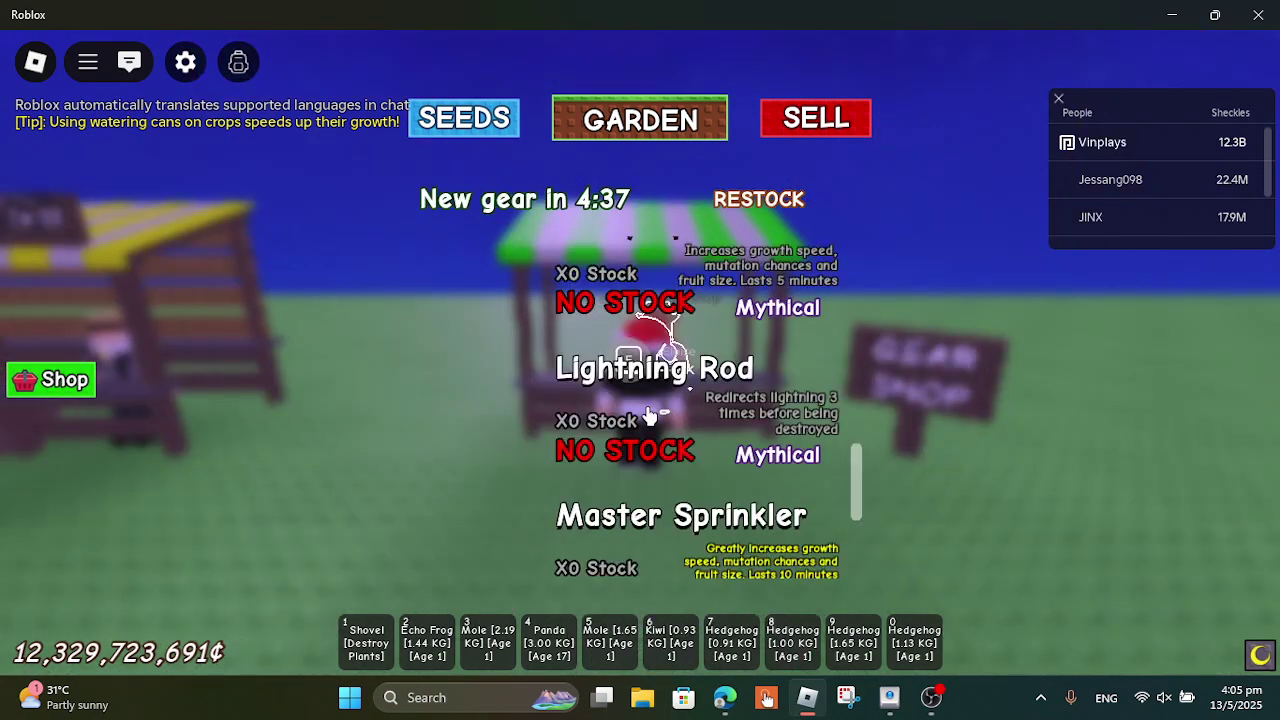
pyautogui.scroll(-4, 670, 480)
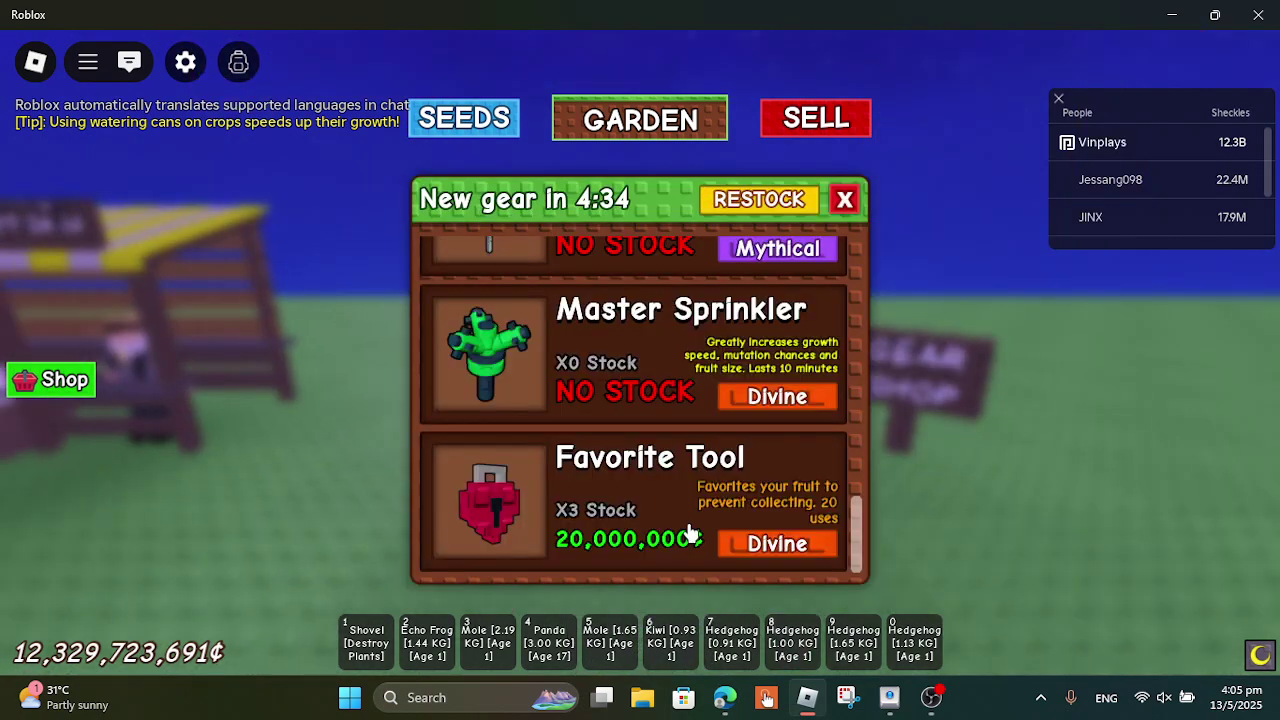
# - Bring TinyTask over the gear shop once, and expand the Master Sprinkler's purchase options in the shop list
pyautogui.click(889, 697)
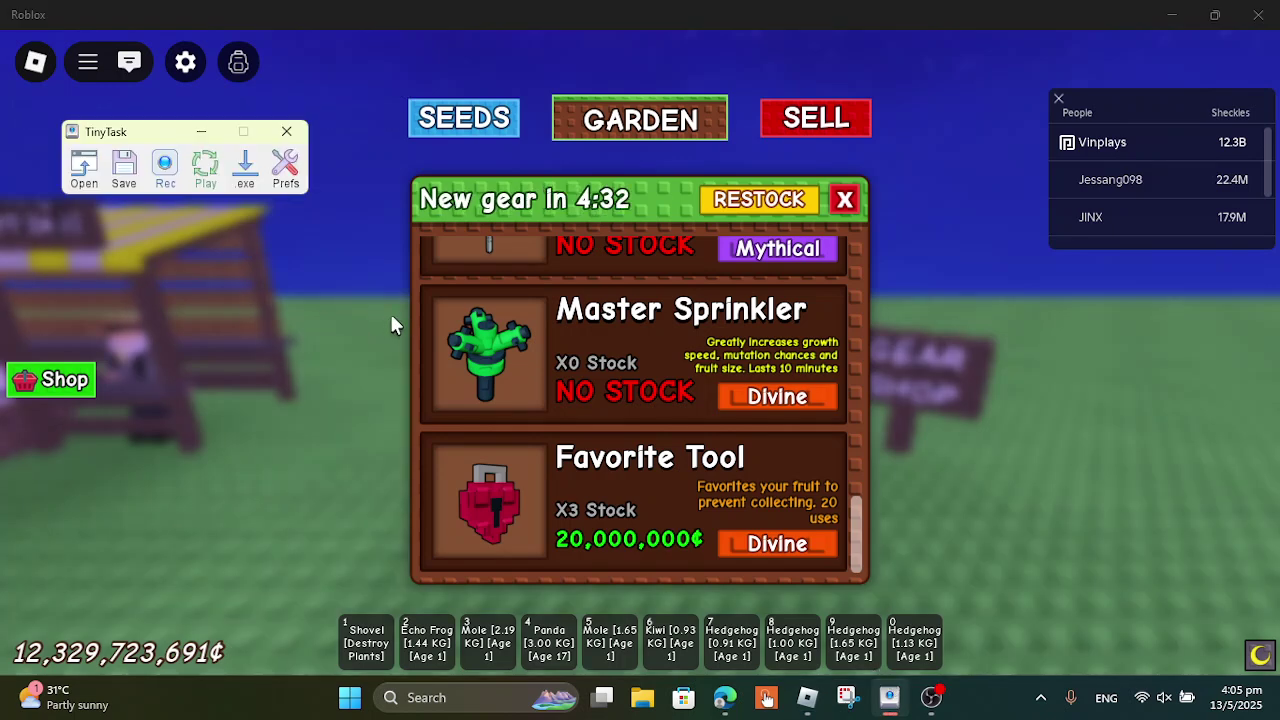
pyautogui.click(766, 413)
pyautogui.scroll(1, 678, 378)
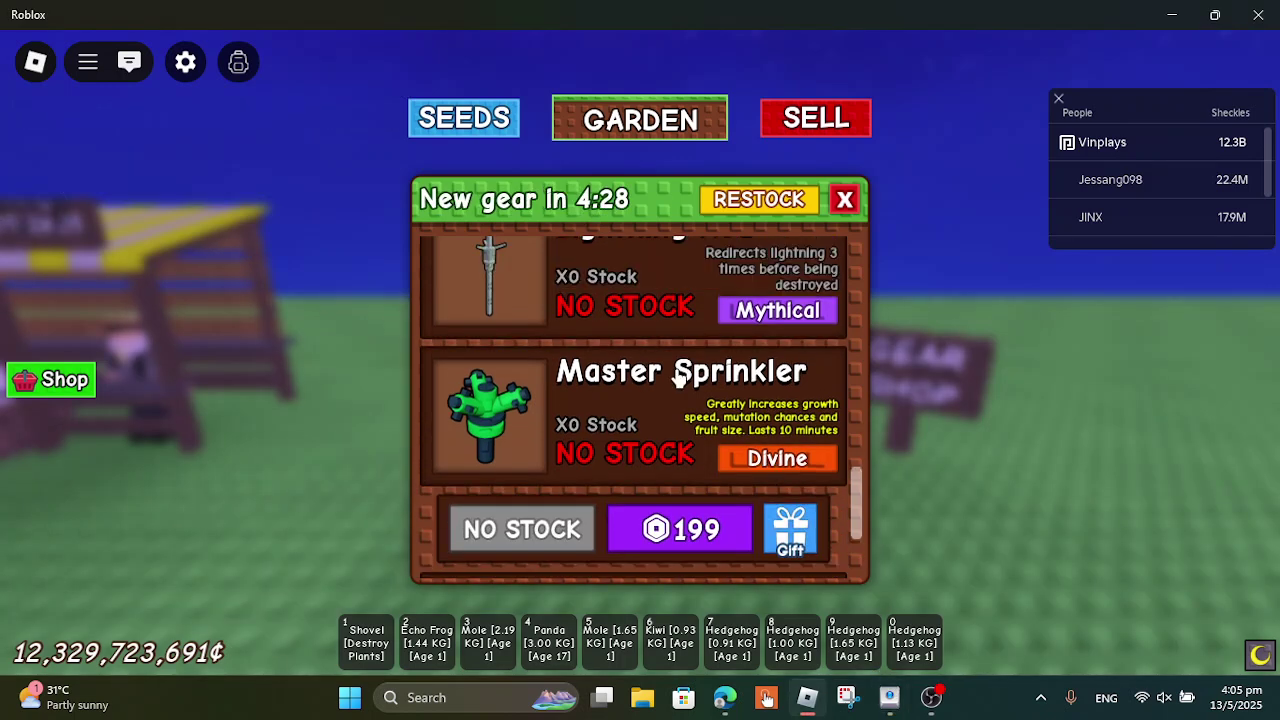
pyautogui.scroll(-1, 678, 378)
# - Bring TinyTask in front of the gear shop's Basic Sprinkler entry and close the stray Snipping Tool window
pyautogui.click(846, 697)
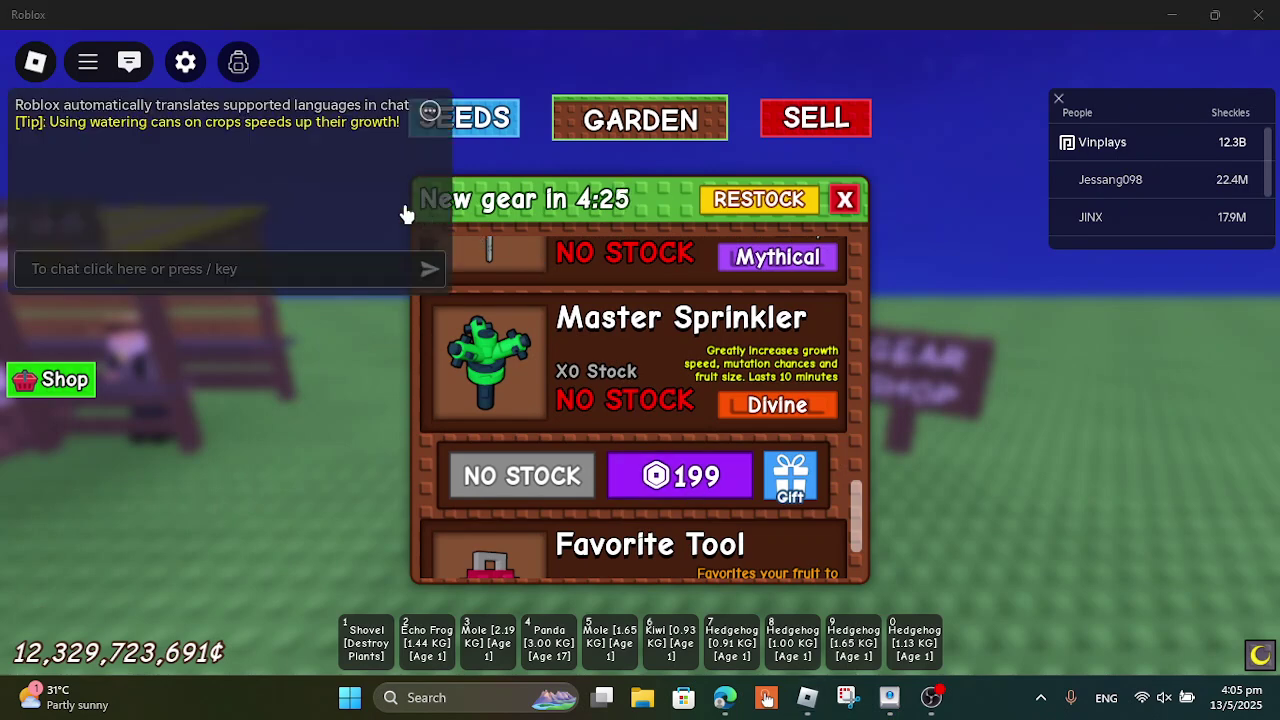
pyautogui.click(889, 698)
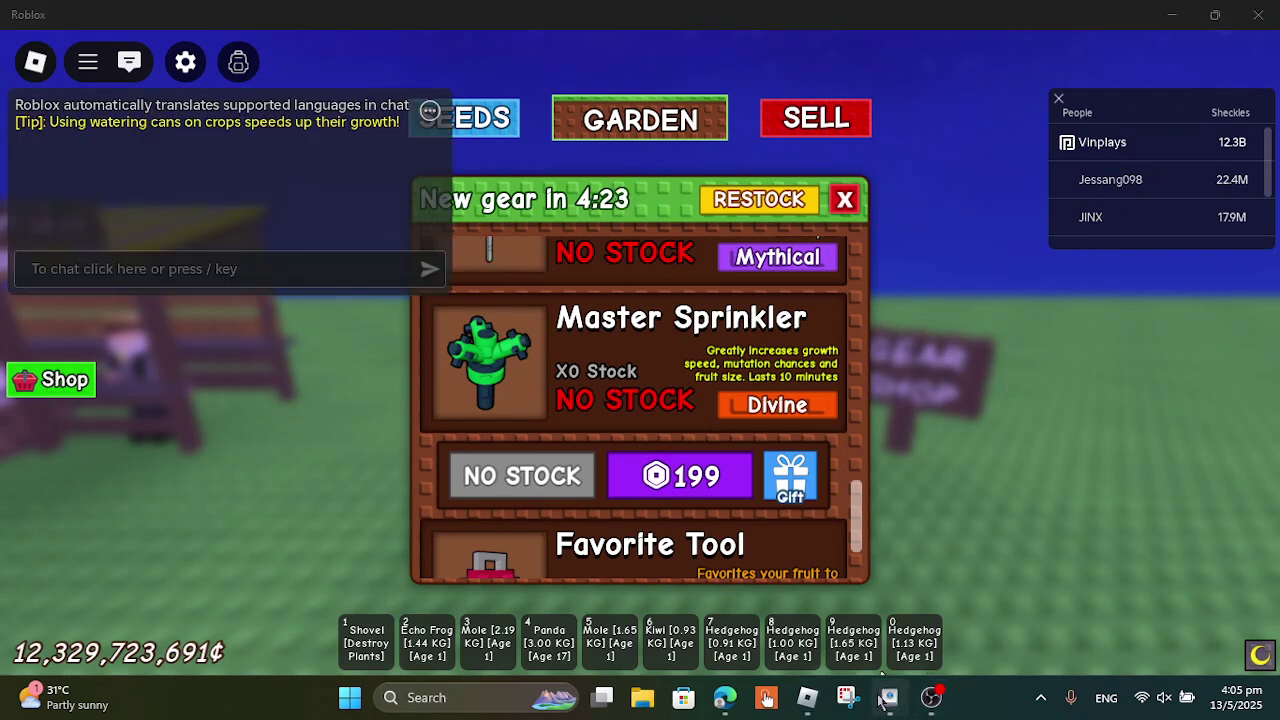
pyautogui.scroll(5, 646, 444)
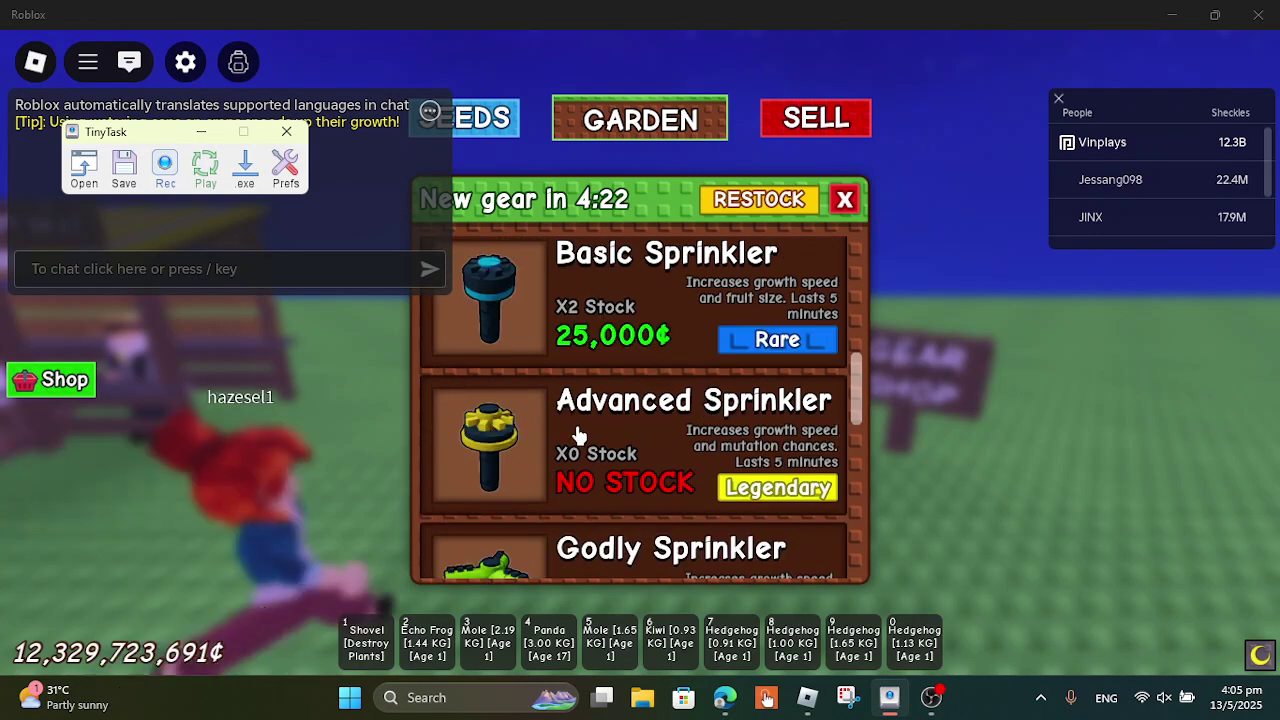
pyautogui.press('super+shift+s')
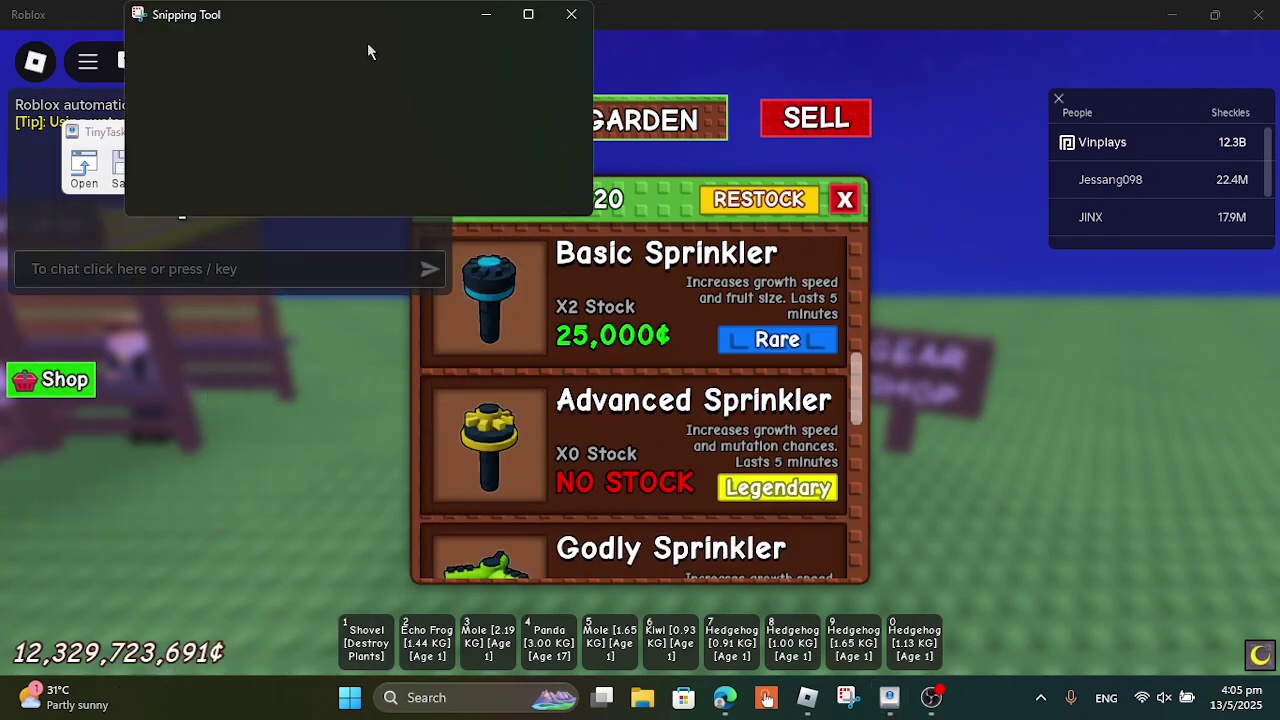
pyautogui.click(571, 16)
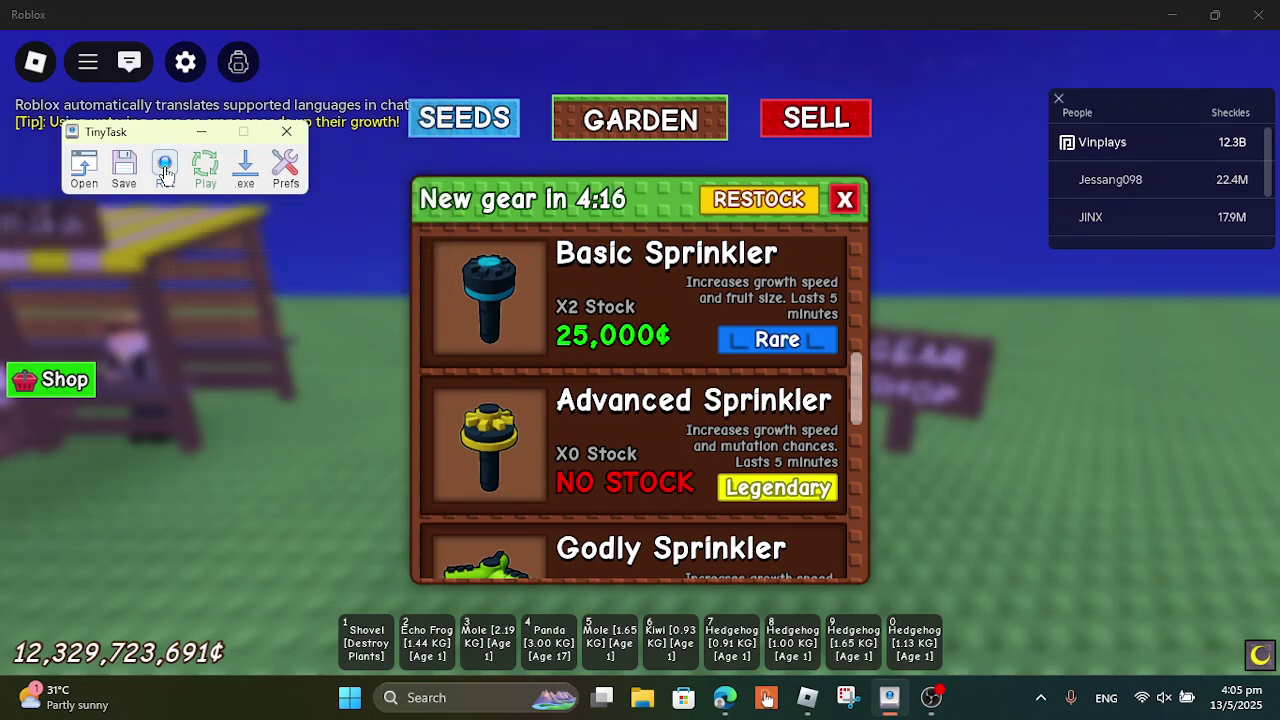
# - Start a TinyTask recording, buy two Basic Sprinklers at 25,000¢ each, and expand the Advanced Sprinkler's purchase options
pyautogui.click(165, 173)
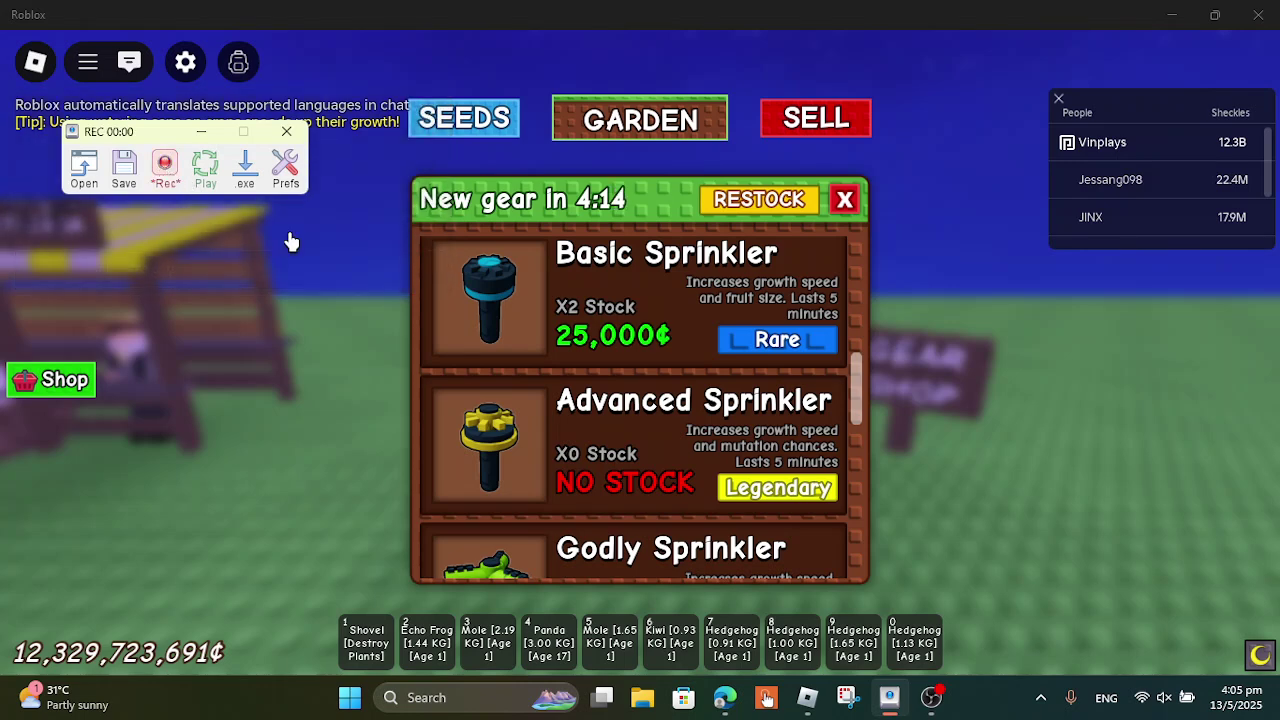
pyautogui.click(541, 337)
pyautogui.click(523, 463)
pyautogui.click(523, 465)
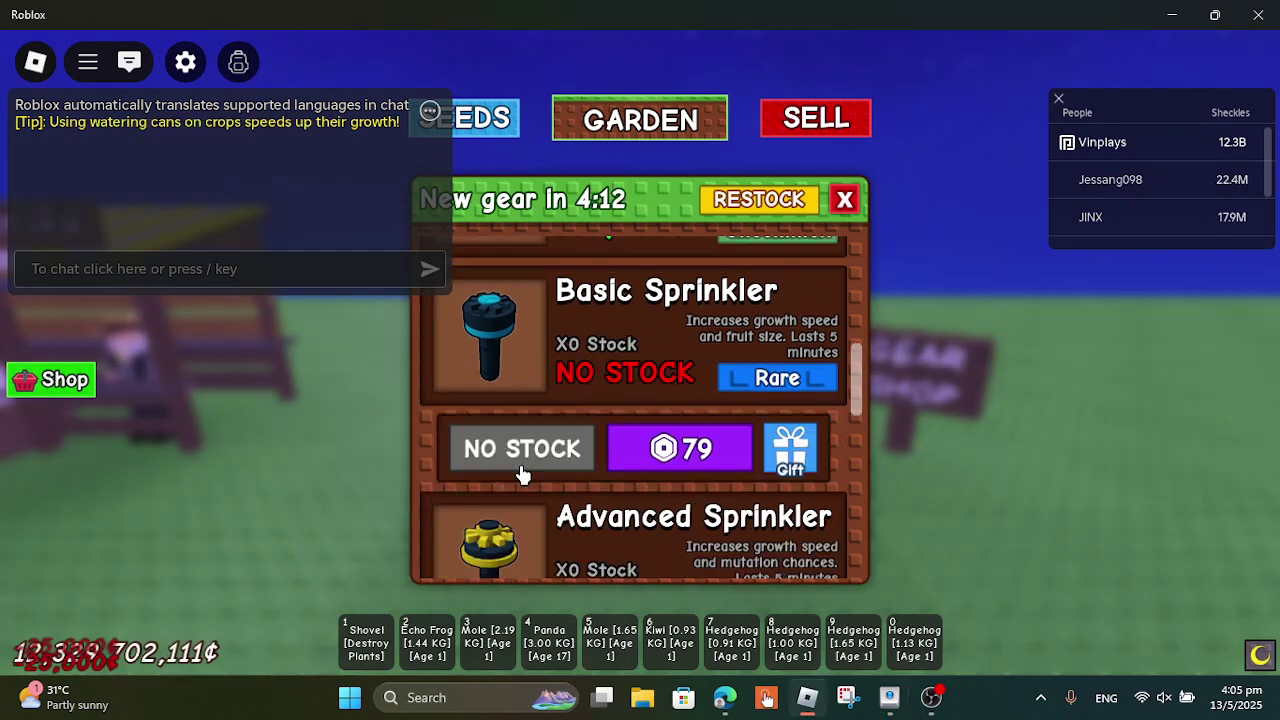
pyautogui.click(516, 528)
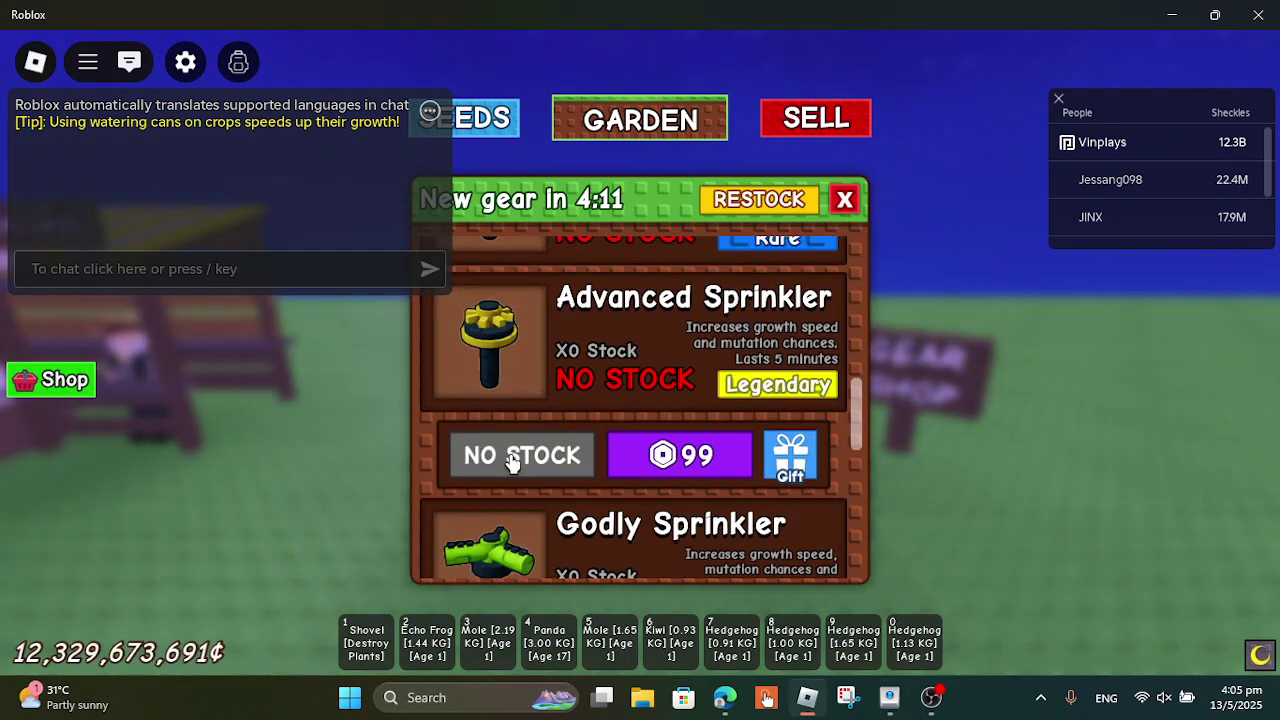
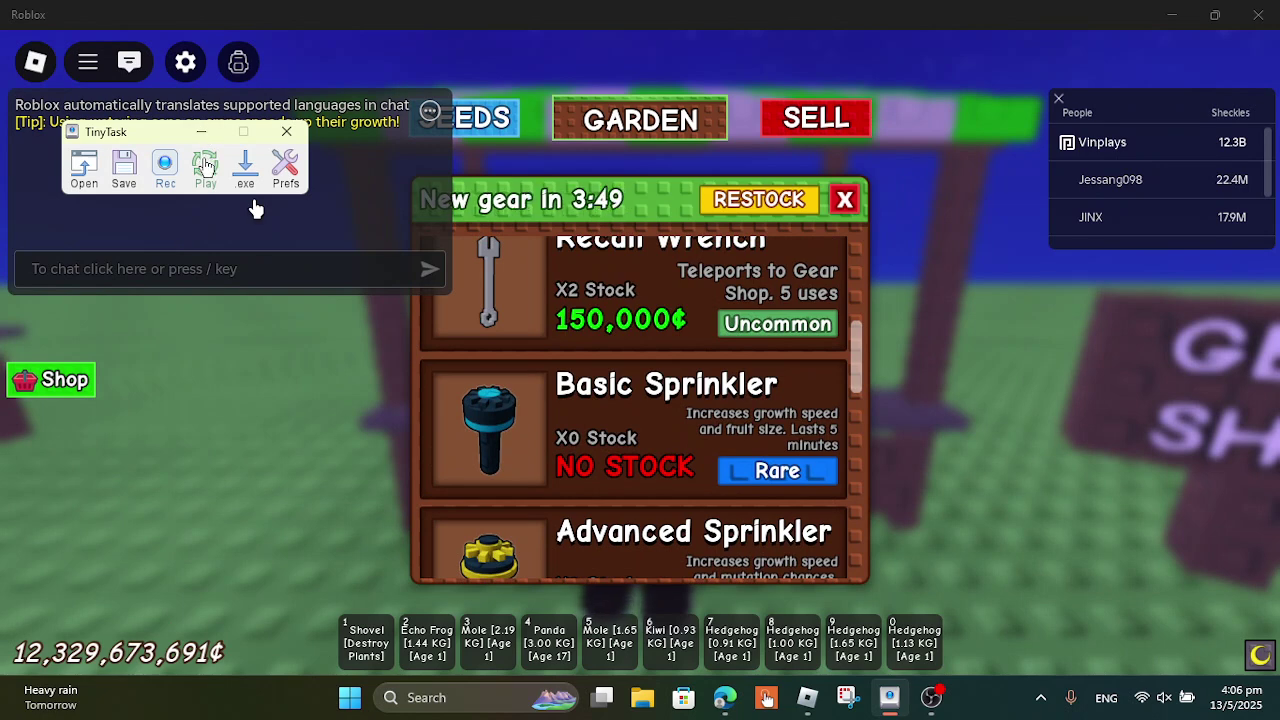
# - Play back the recorded TinyTask macro over the gear shop's Recall Wrench entry, buying two wrenches at 150,000¢ each
pyautogui.click(205, 165)
pyautogui.click(490, 300)
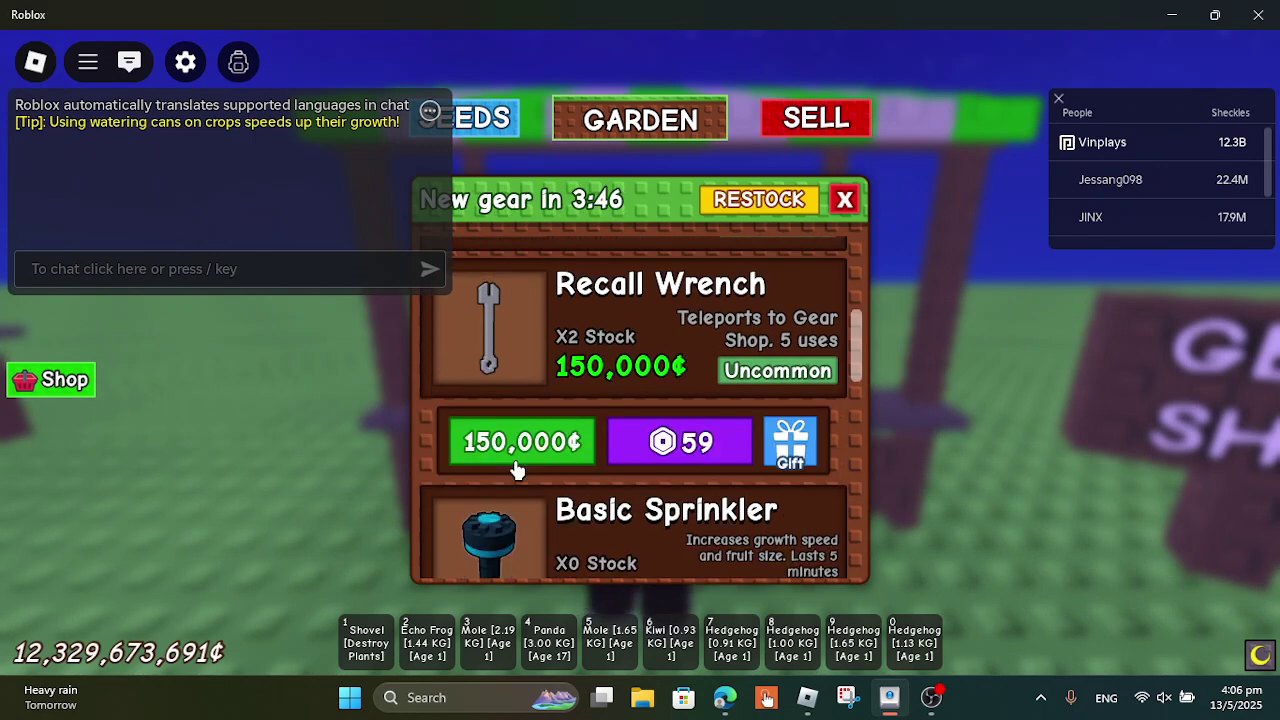
pyautogui.click(514, 463)
pyautogui.click(513, 456)
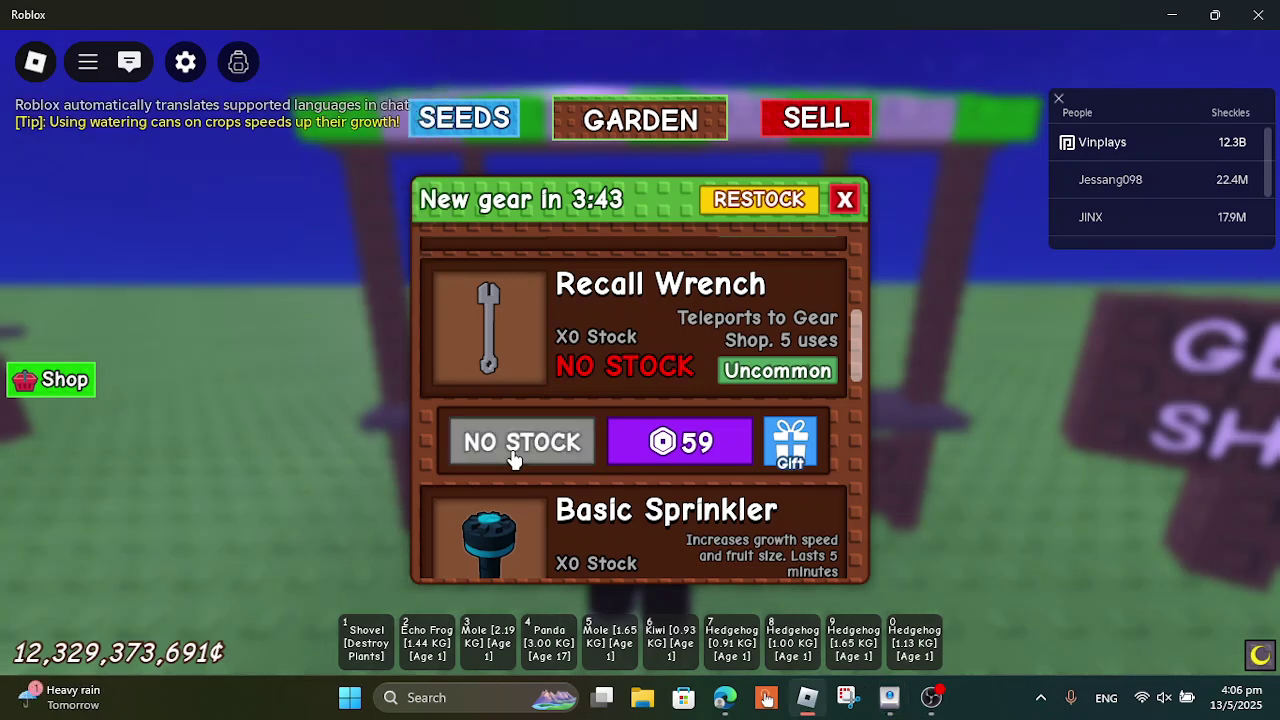
pyautogui.click(514, 459)
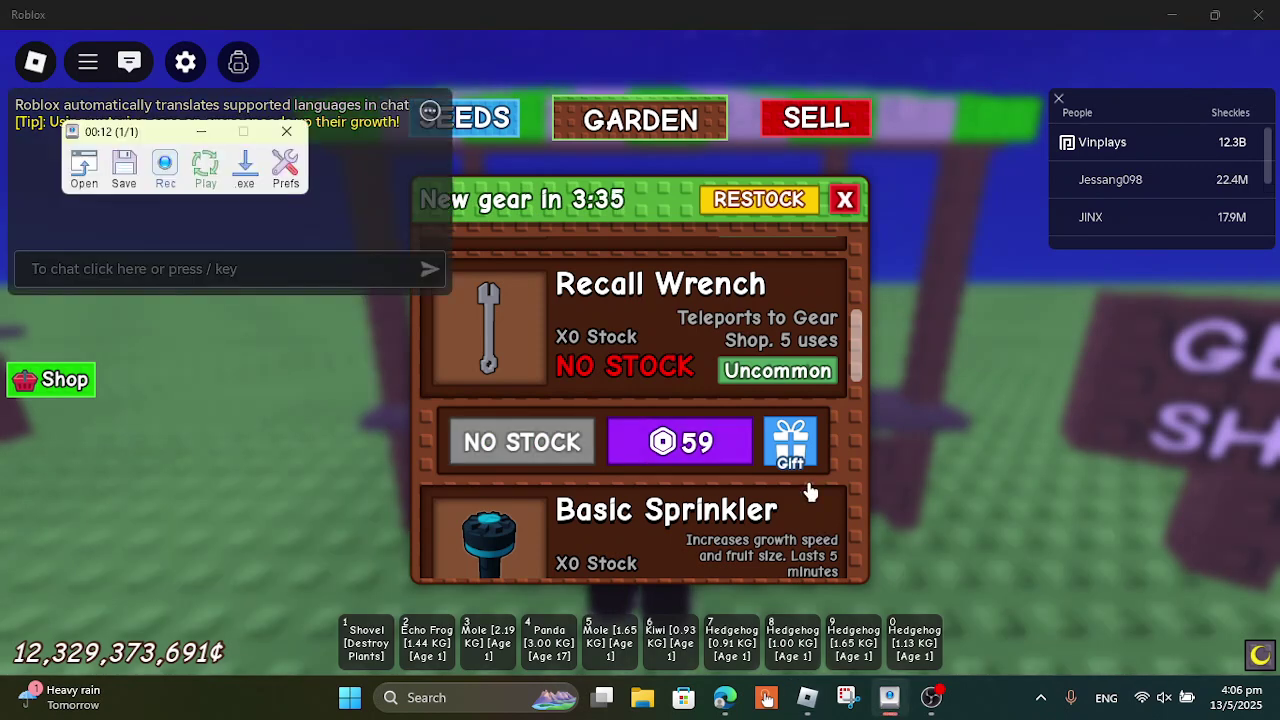
# - Bring TinyTask back in front of the gear shop during playback and stop the running macro
pyautogui.click(510, 487)
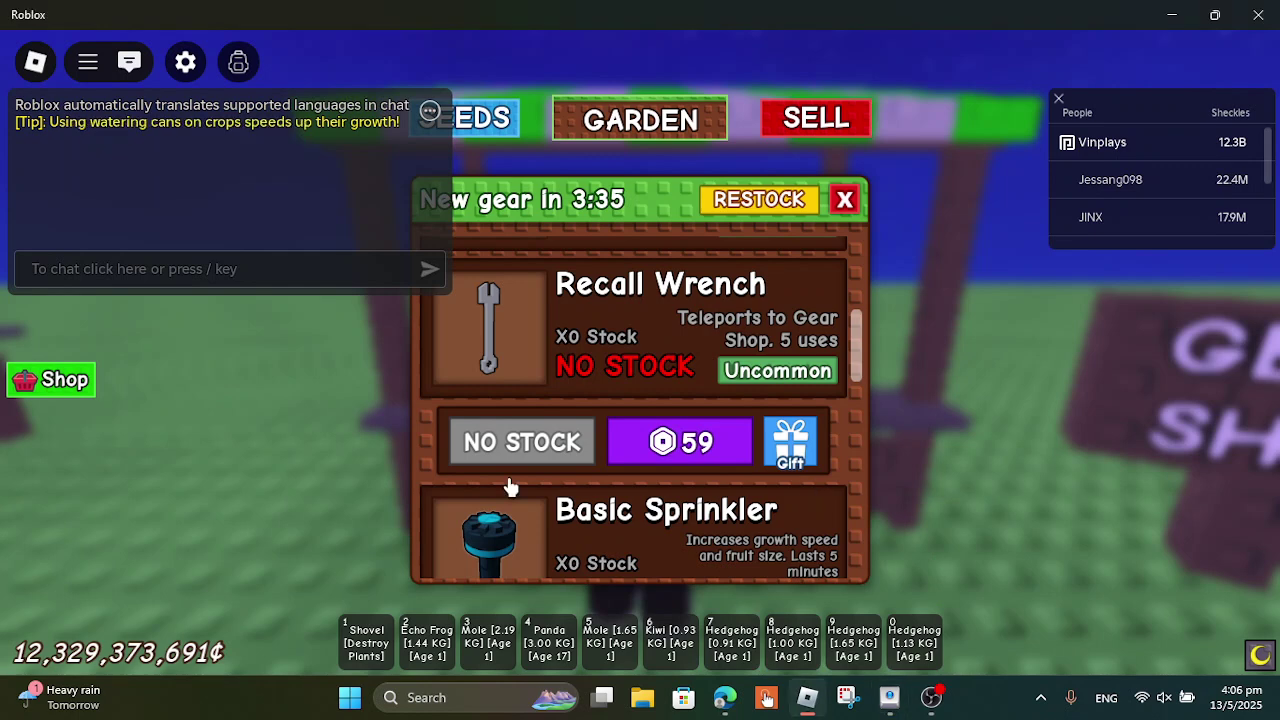
pyautogui.click(889, 698)
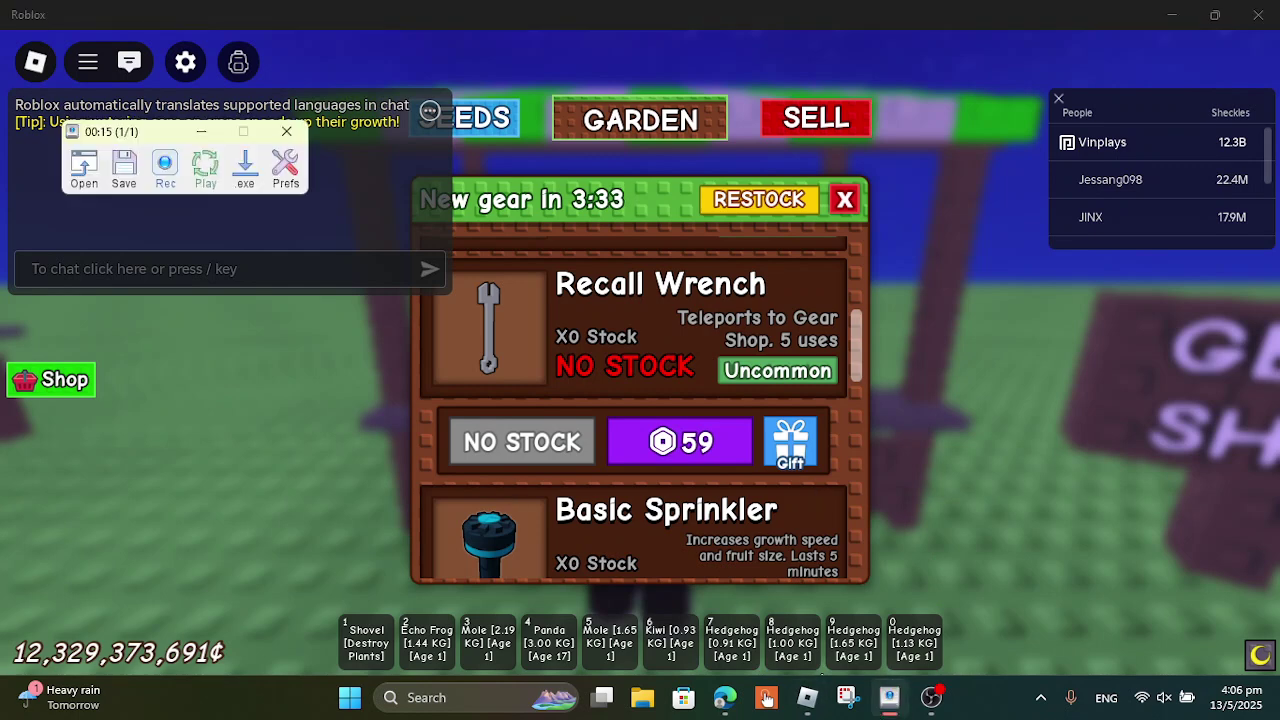
pyautogui.scroll(-5, 717, 509)
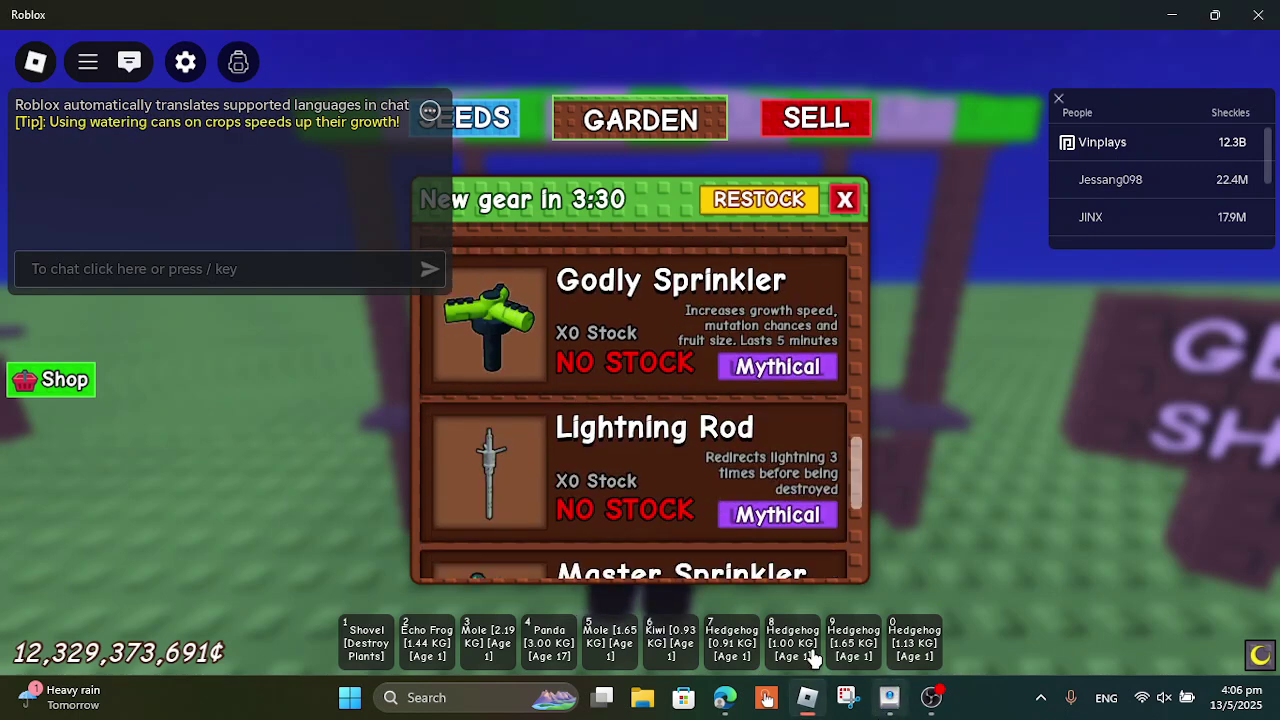
pyautogui.click(889, 698)
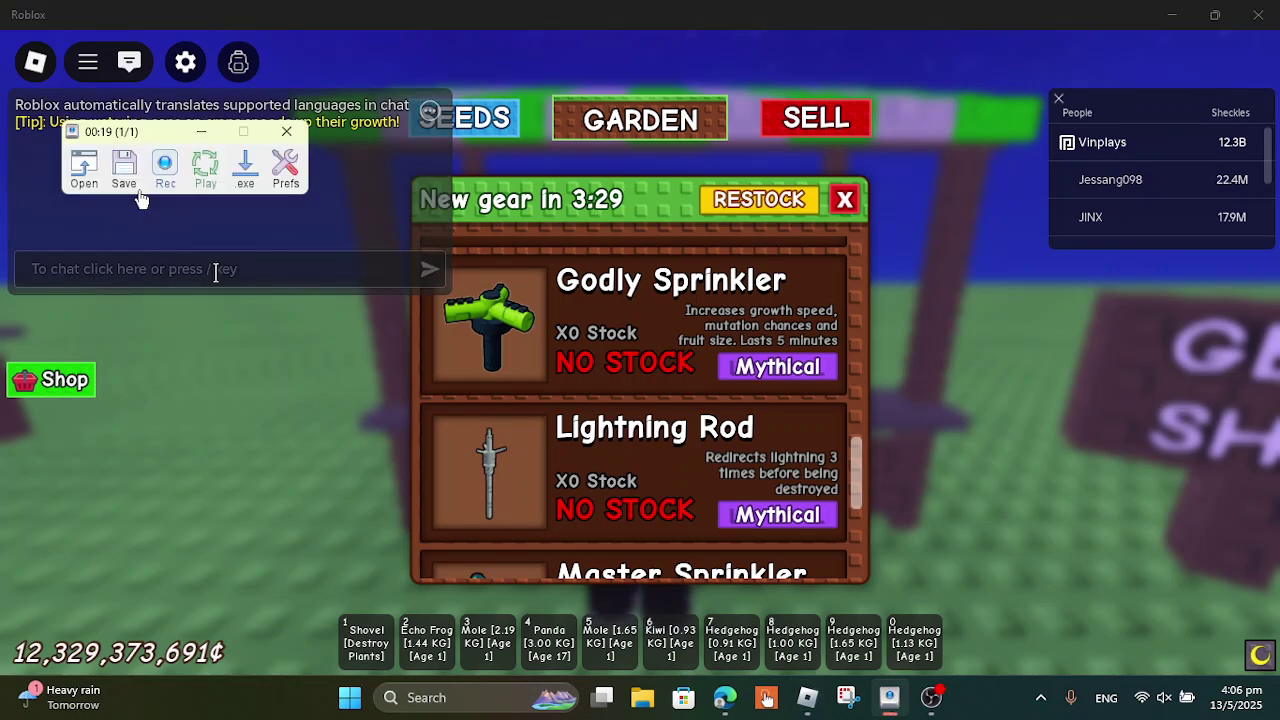
pyautogui.click(168, 177)
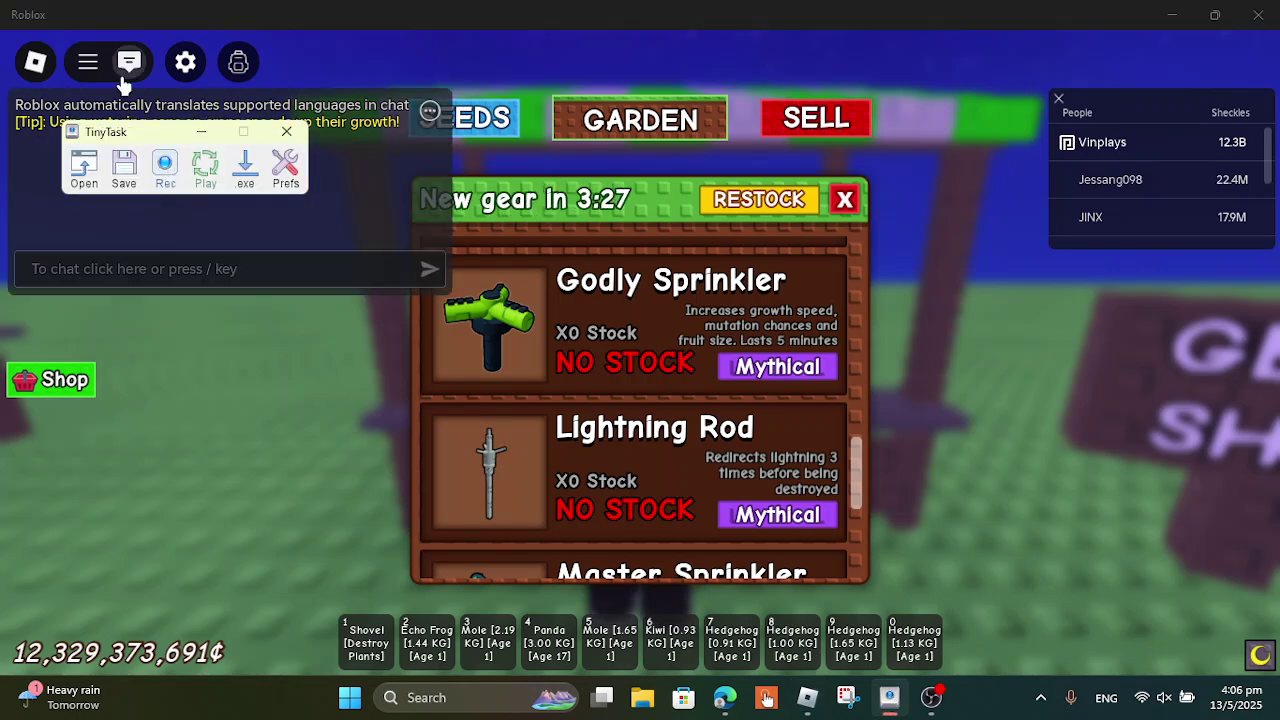
# - Go to the end of the gear shop list and expand the Master Sprinkler's purchase options again
pyautogui.scroll(-3, 480, 277)
pyautogui.scroll(-3, 545, 341)
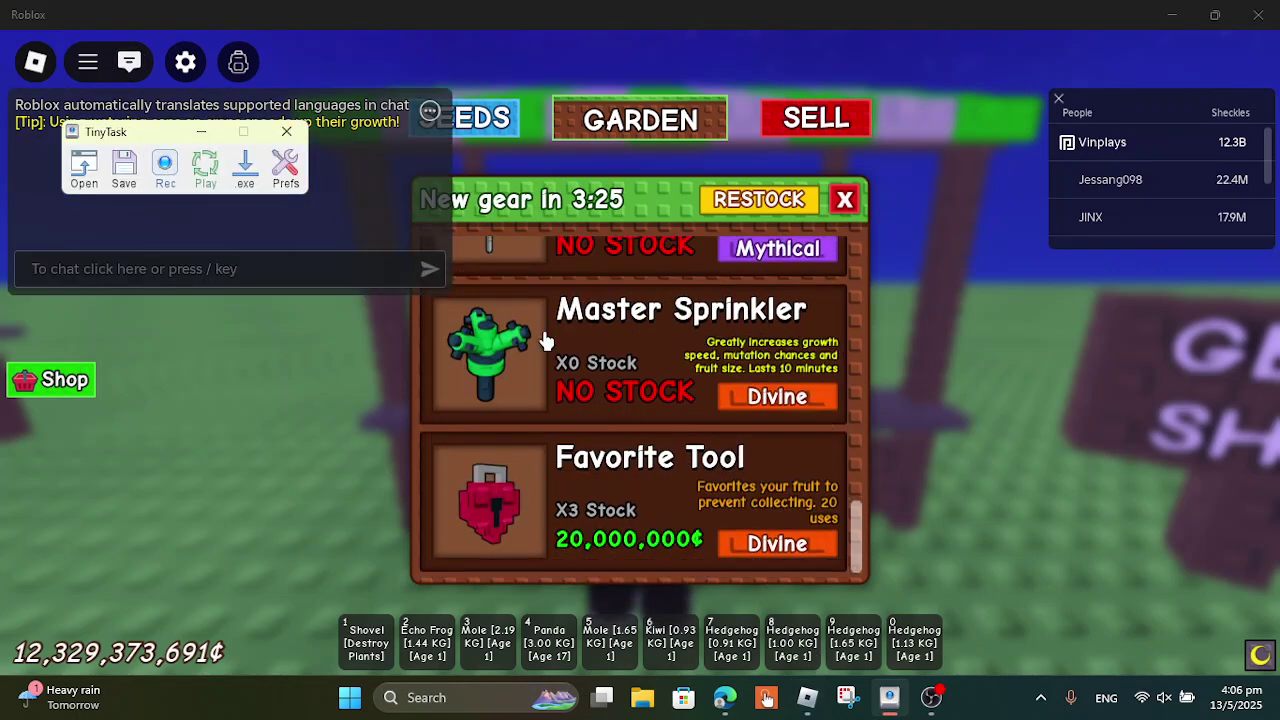
pyautogui.click(532, 341)
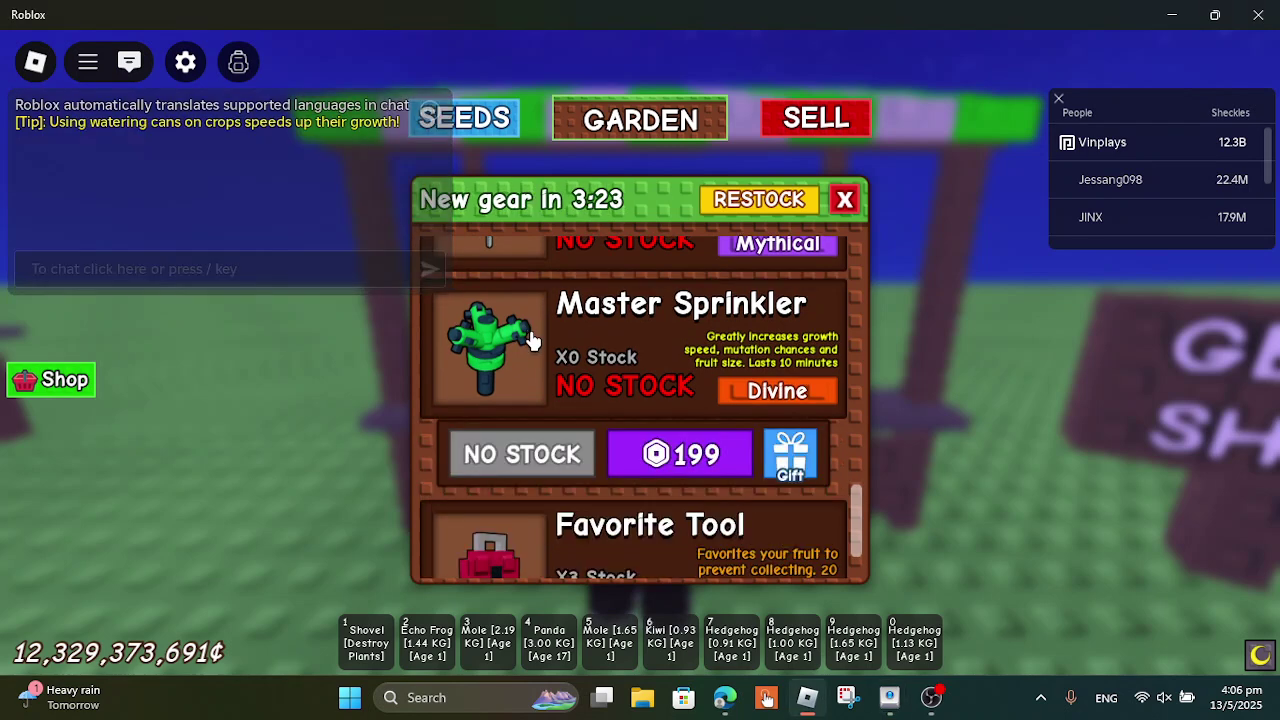
# - Record a TinyTask macro that selects the Master Sprinkler's stock purchase option, stop the recording and play the macro back once
pyautogui.click(887, 697)
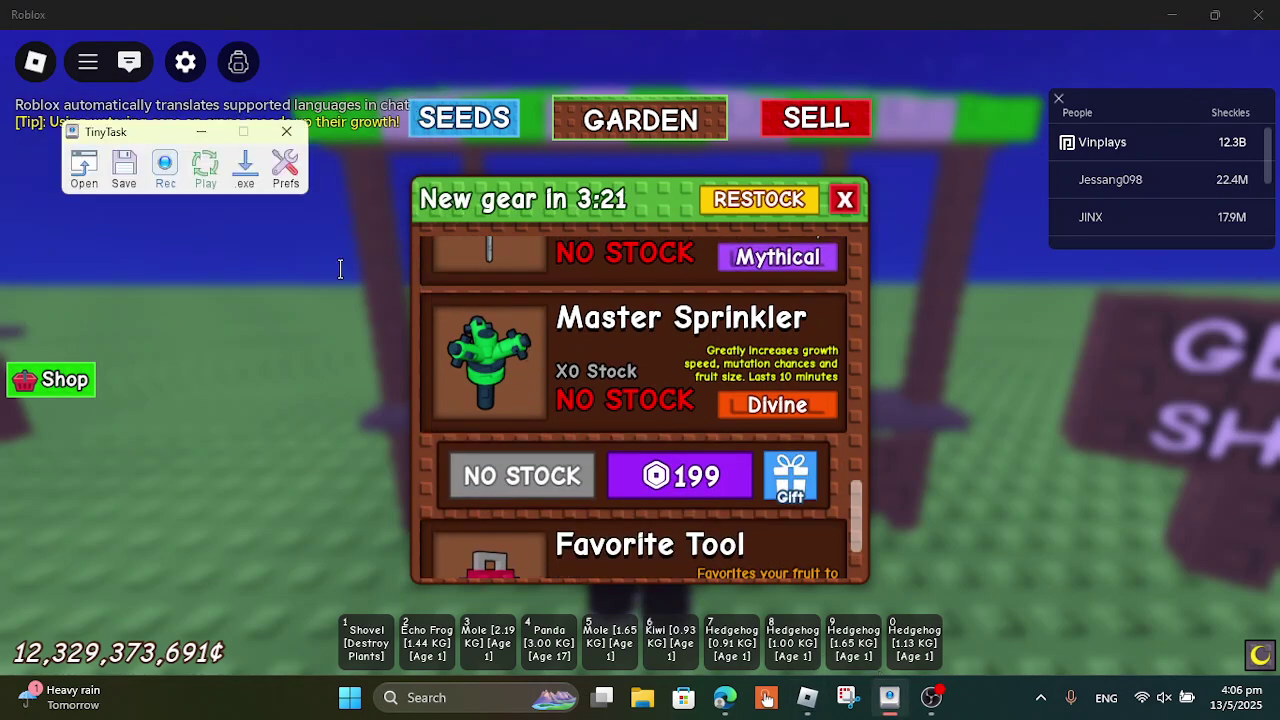
pyautogui.click(166, 178)
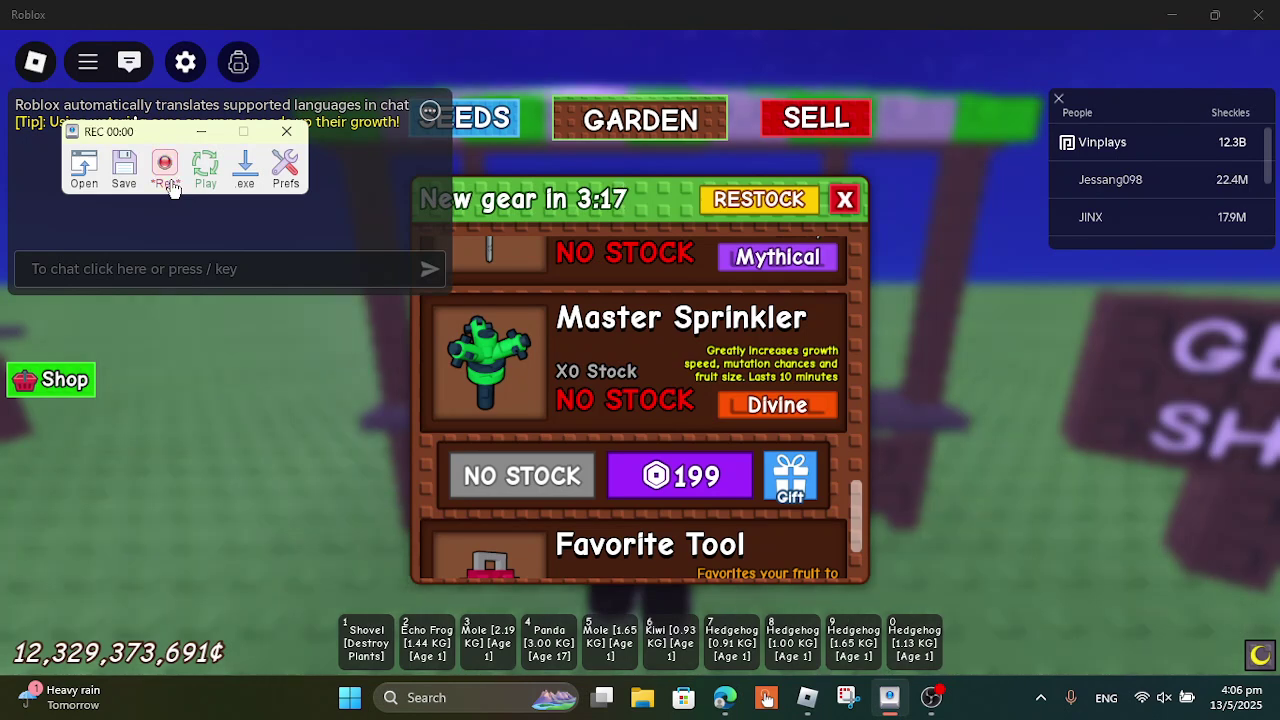
pyautogui.click(578, 488)
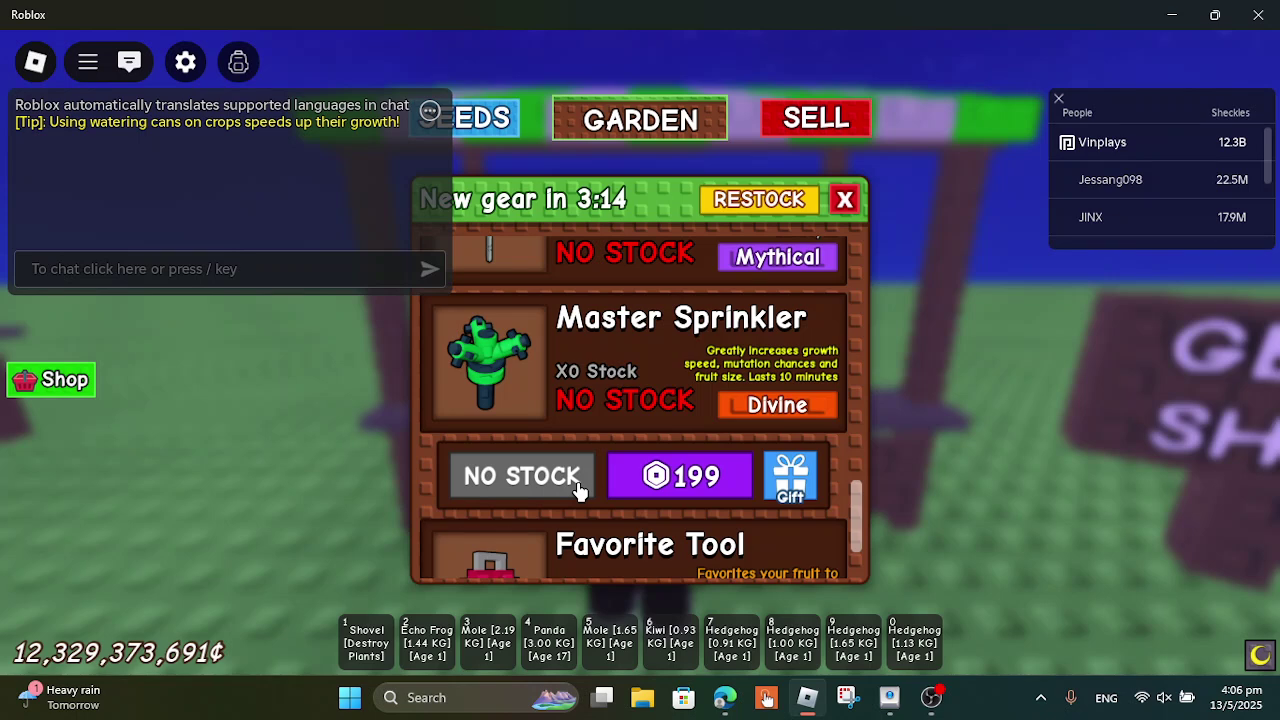
pyautogui.click(889, 698)
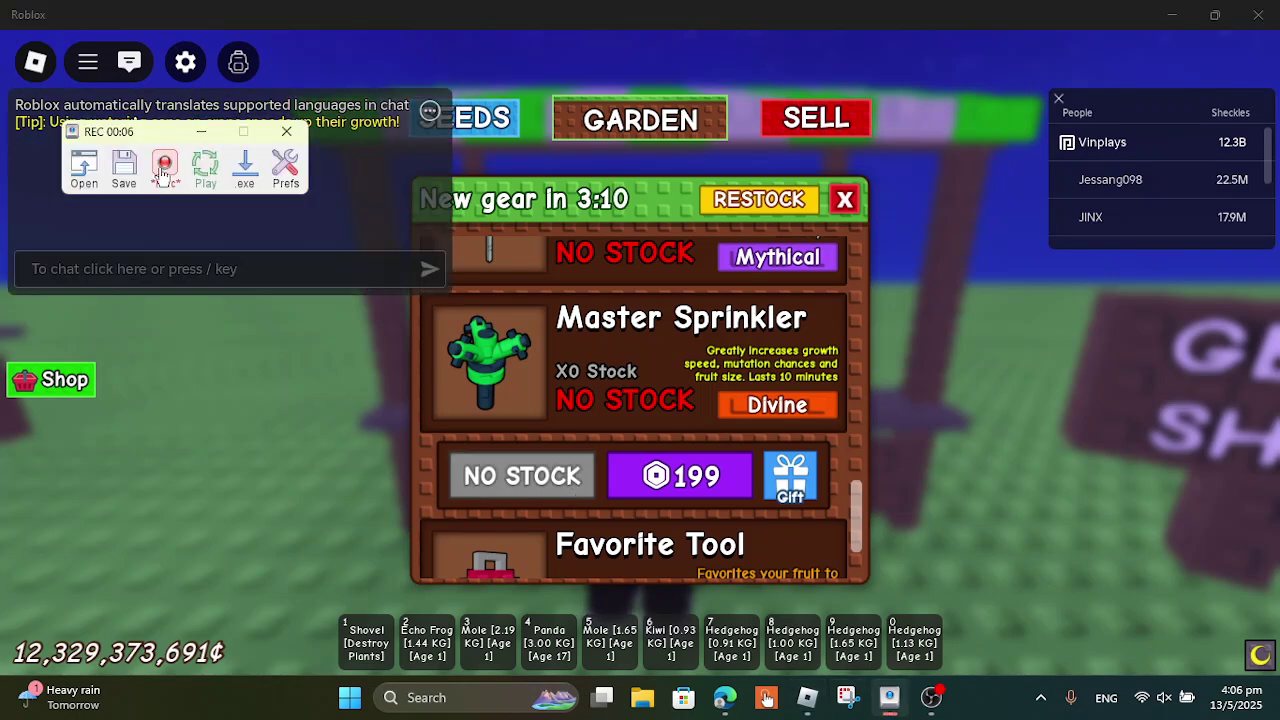
pyautogui.click(164, 172)
pyautogui.click(207, 170)
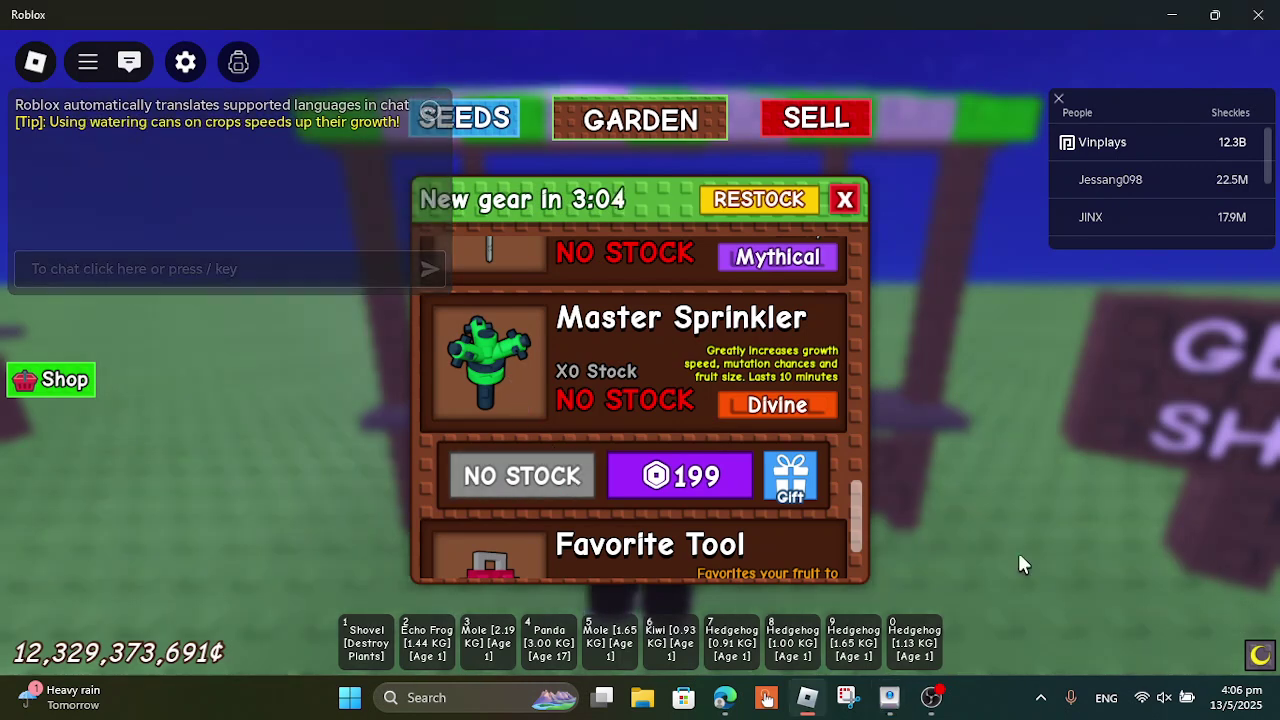
pyautogui.click(889, 697)
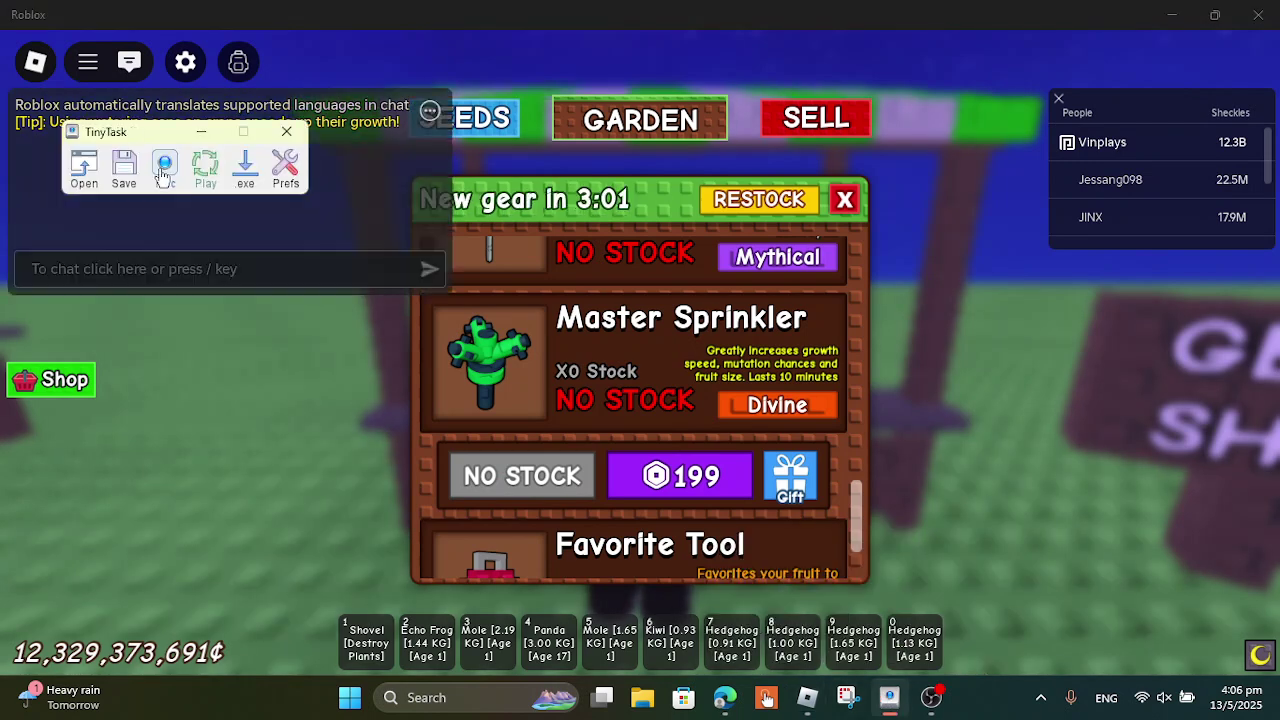
# - Enable Continuous Playback in TinyTask and start playing the recorded Master Sprinkler macro
pyautogui.click(284, 168)
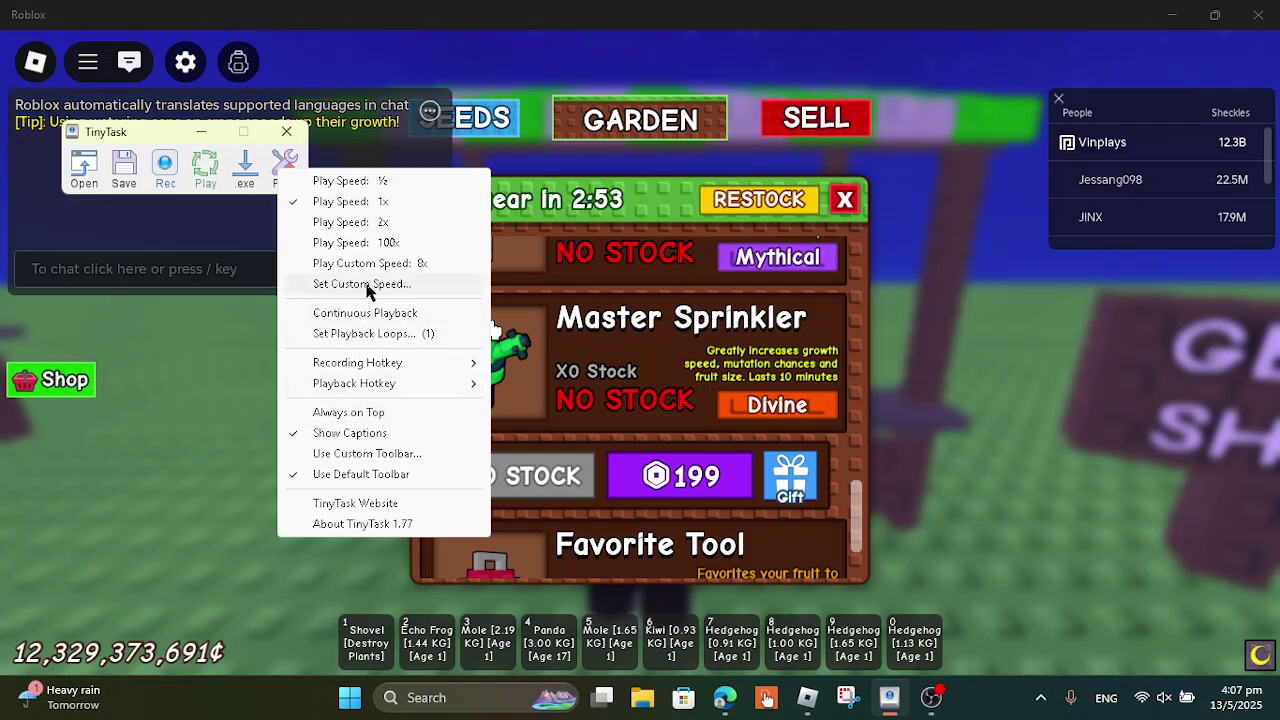
pyautogui.click(428, 327)
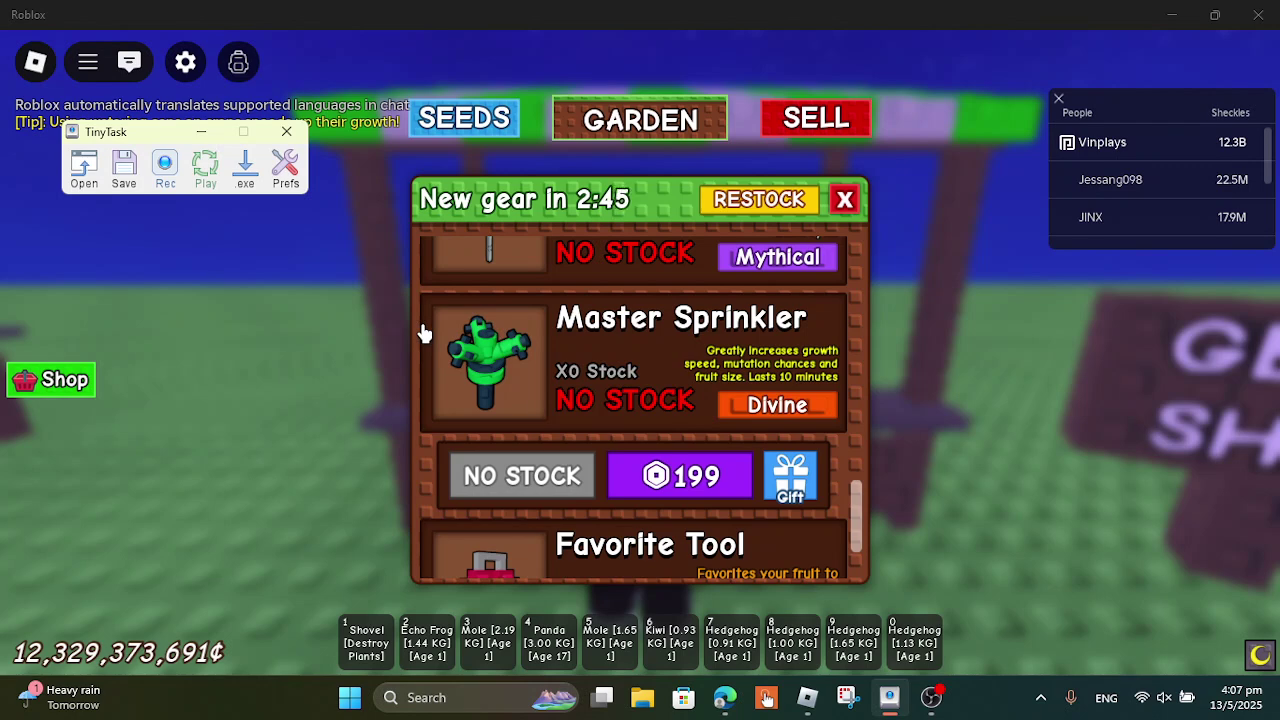
pyautogui.click(166, 154)
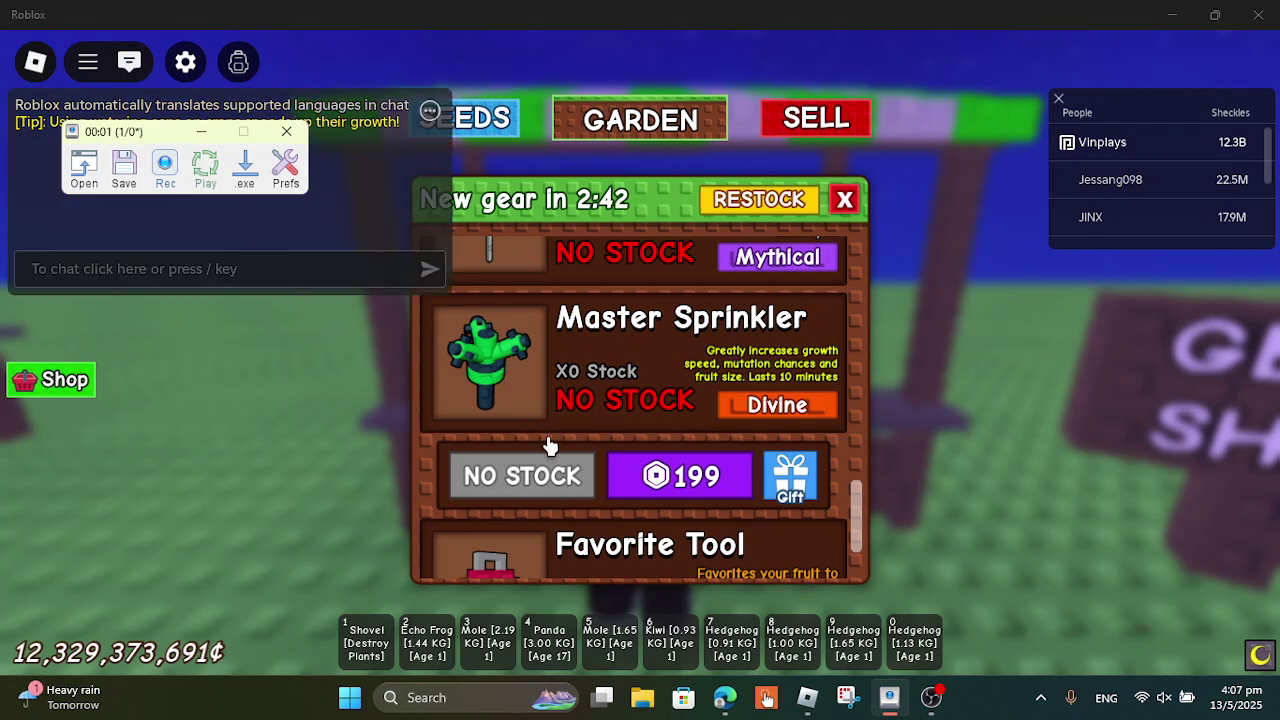
# - Let the macro loop over the gear shop, repeatedly trying the Master Sprinkler's stock purchase option
pyautogui.click(578, 491)
pyautogui.click(578, 491)
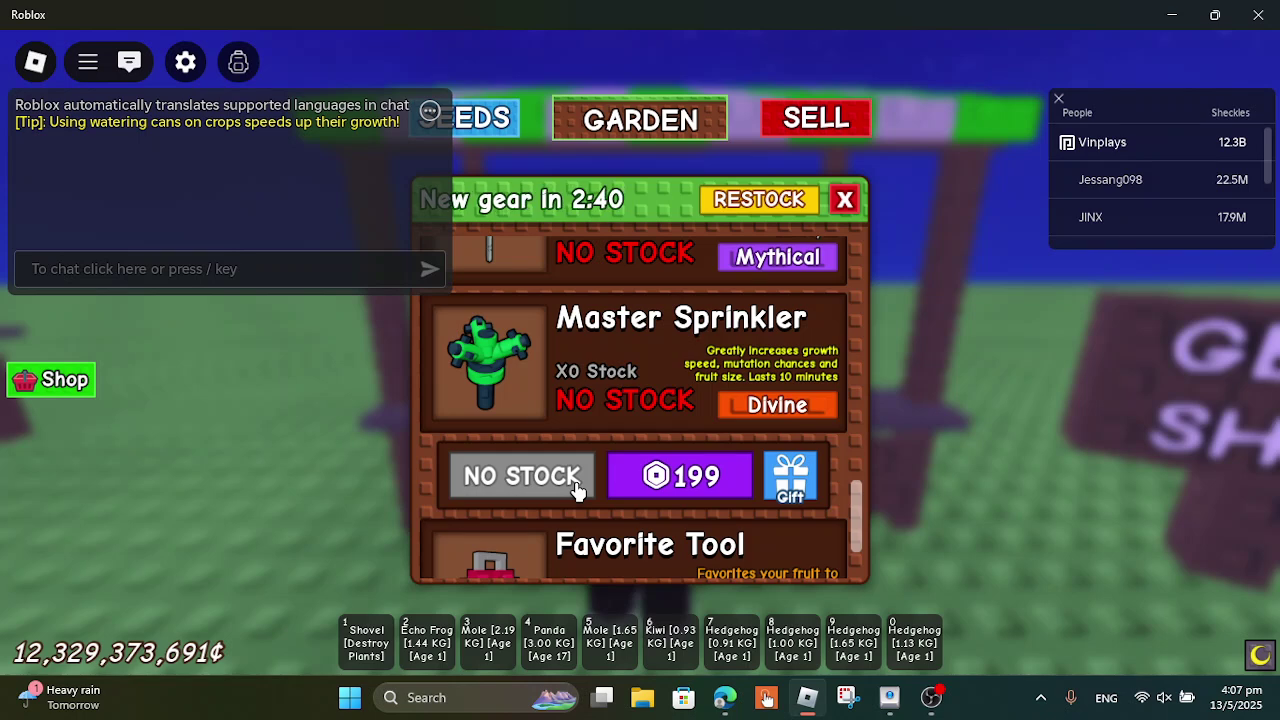
pyautogui.click(901, 708)
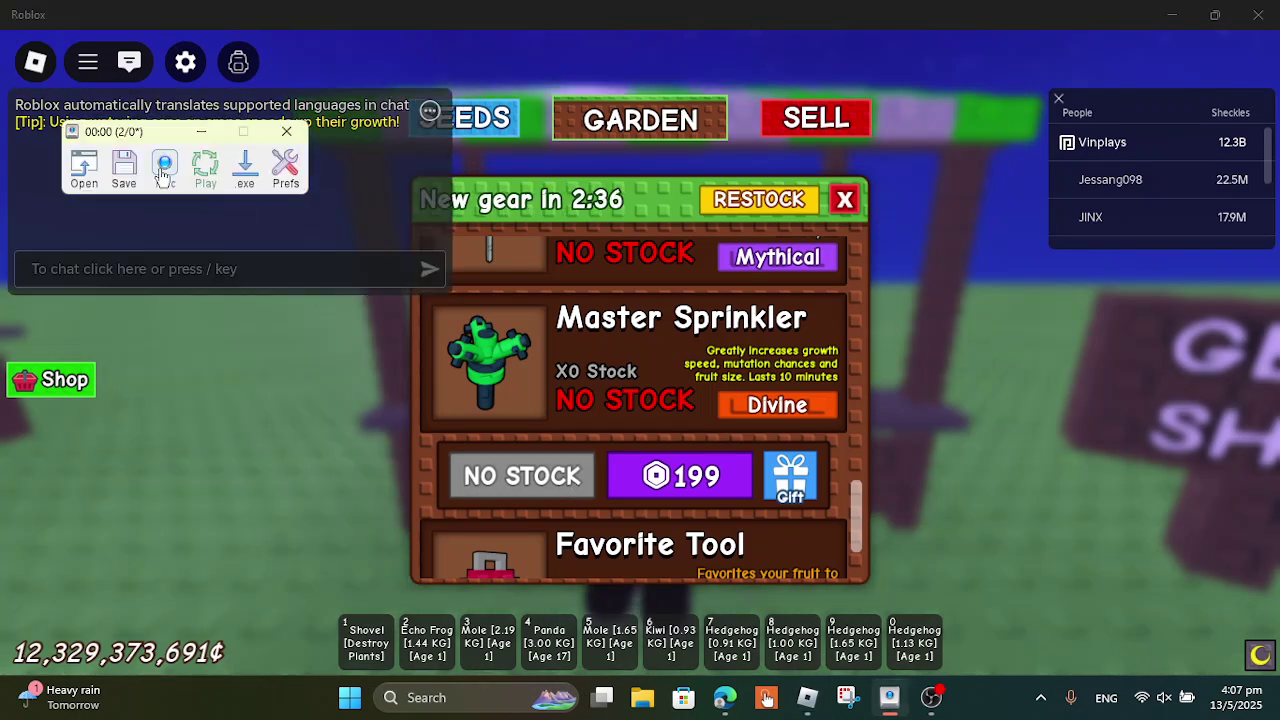
pyautogui.click(517, 391)
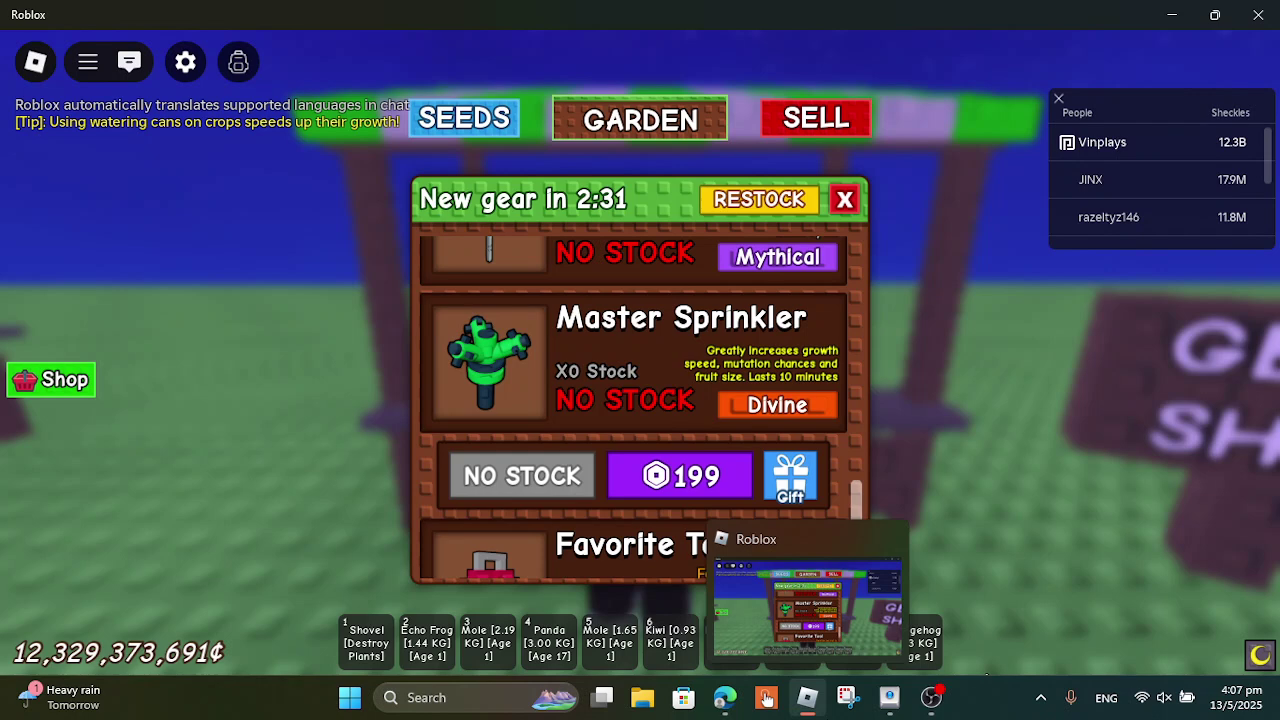
pyautogui.click(889, 697)
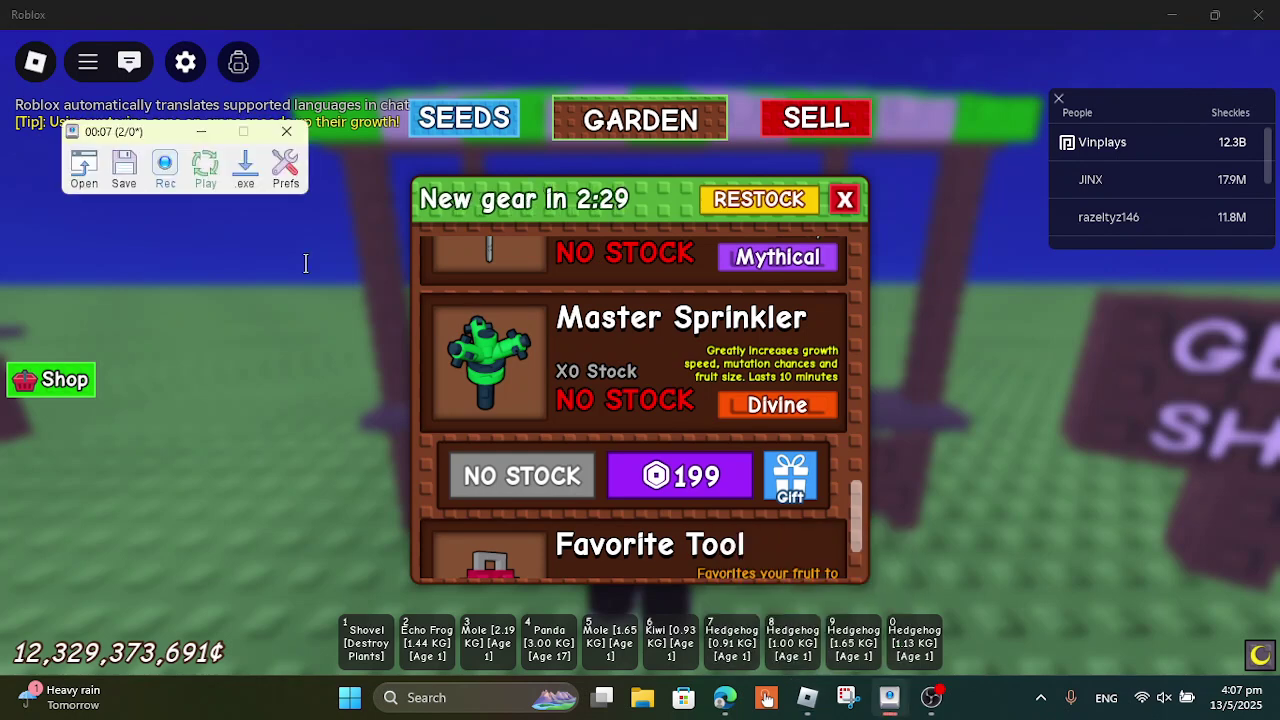
pyautogui.click(578, 490)
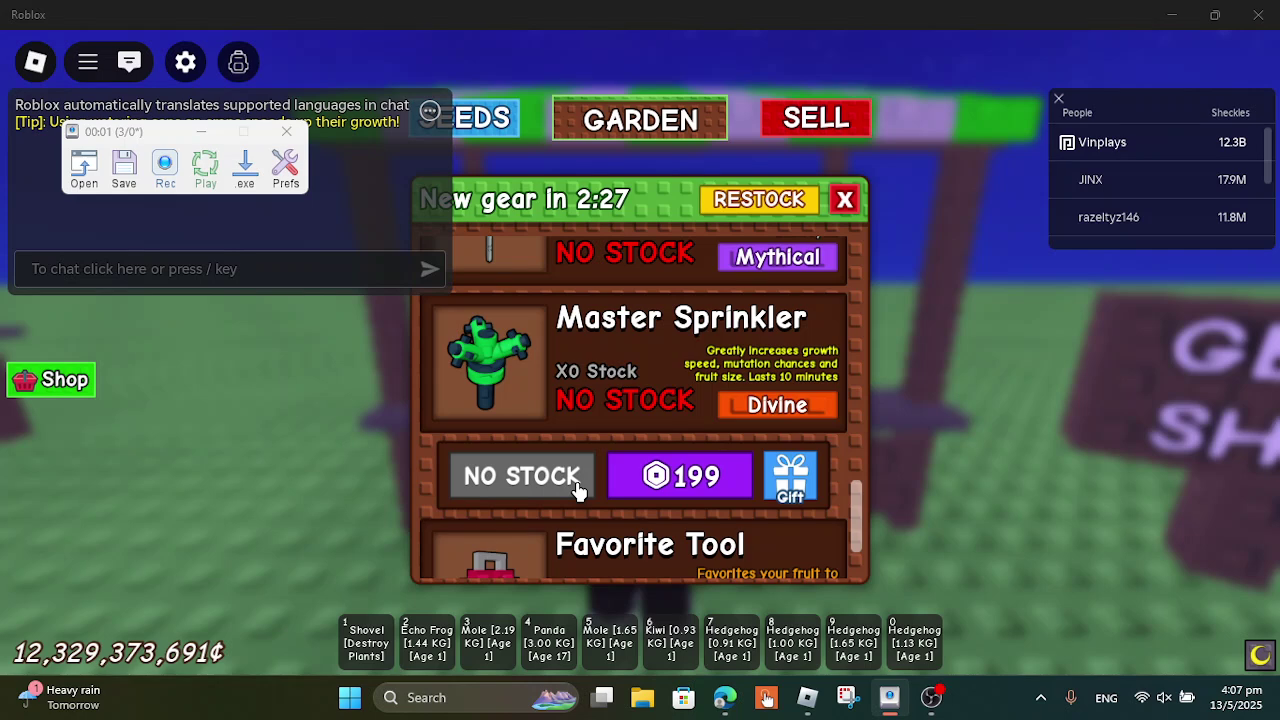
pyautogui.click(578, 490)
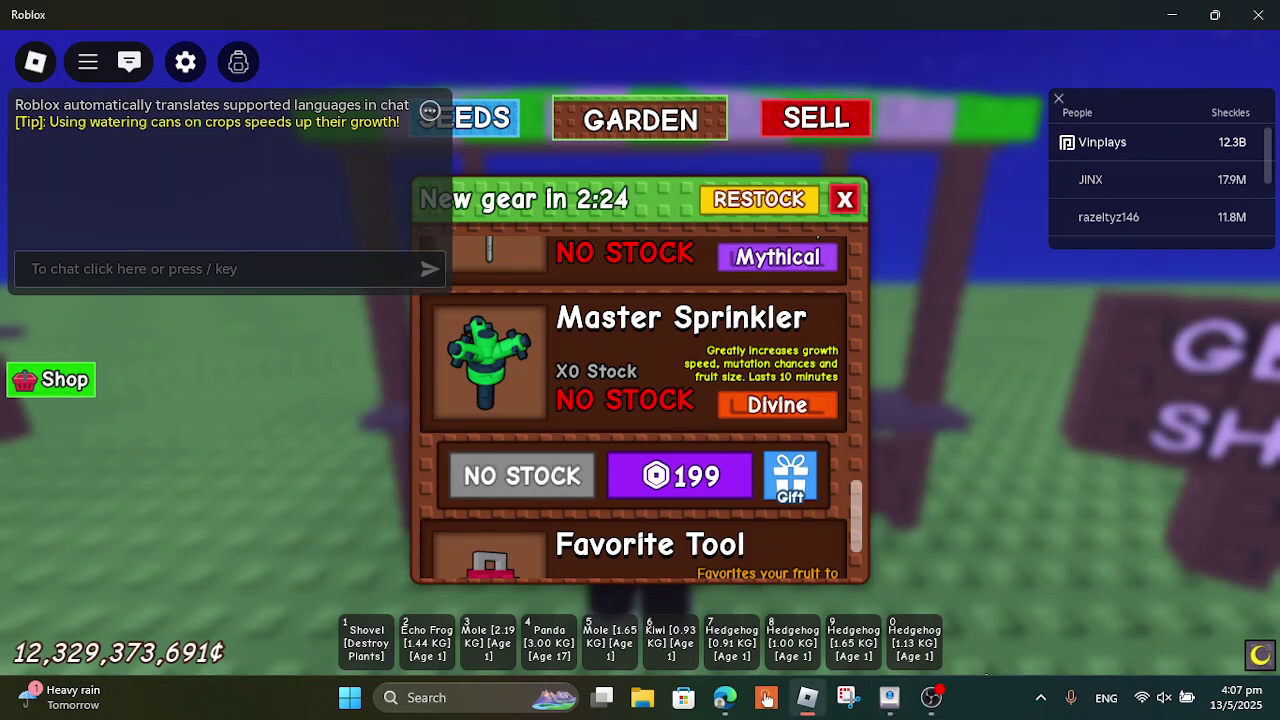
pyautogui.click(889, 698)
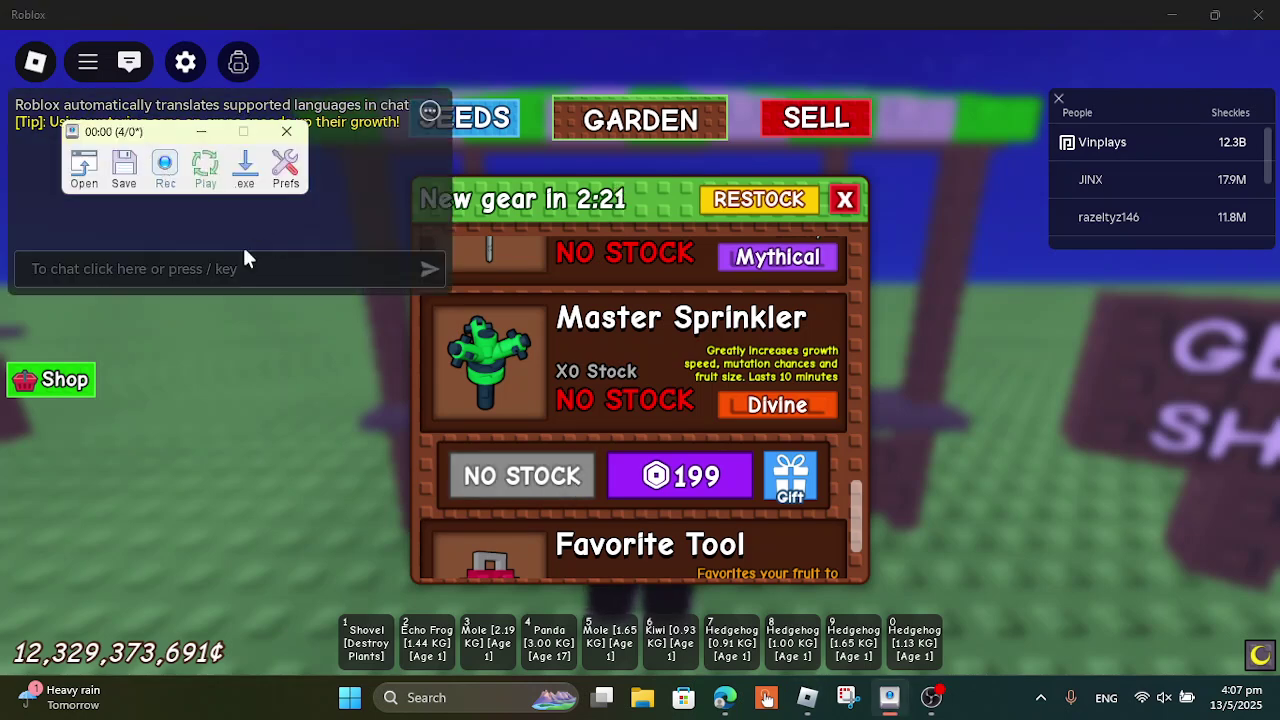
pyautogui.click(577, 488)
pyautogui.click(578, 490)
pyautogui.click(578, 490)
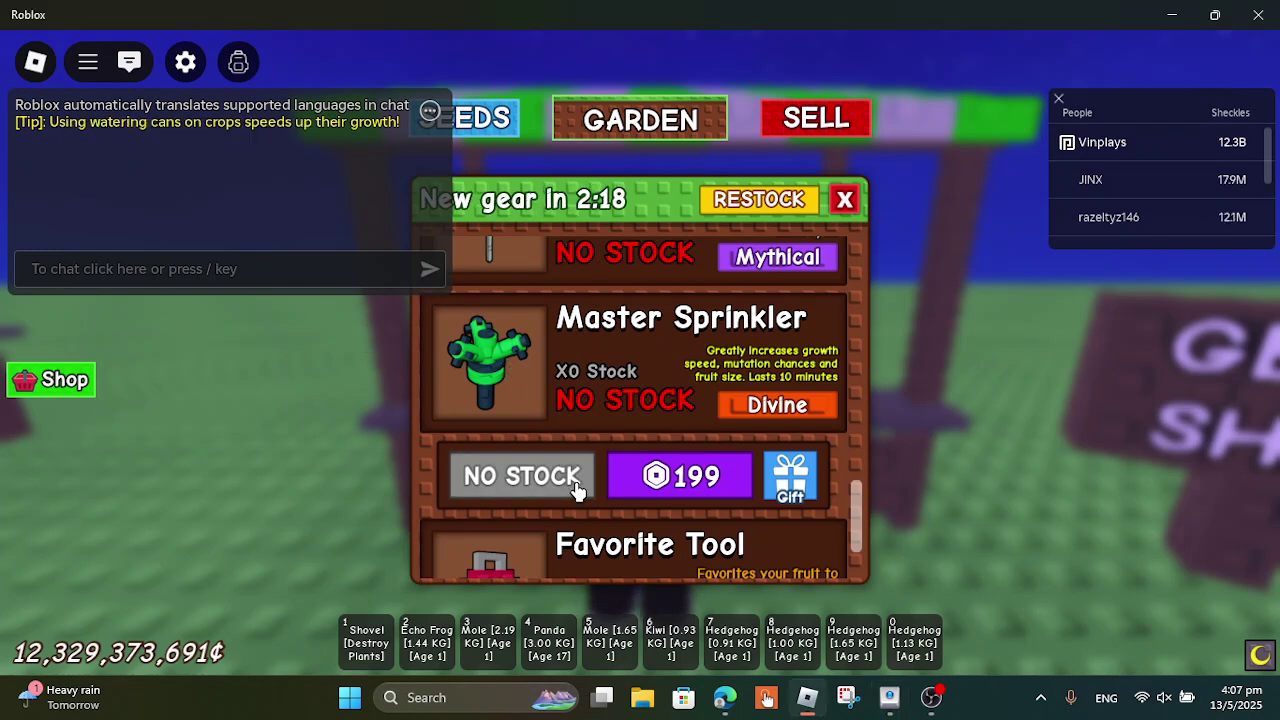
# - Close TinyTask to end the looping macro and equip the Panda from inventory slot 4
pyautogui.click(889, 698)
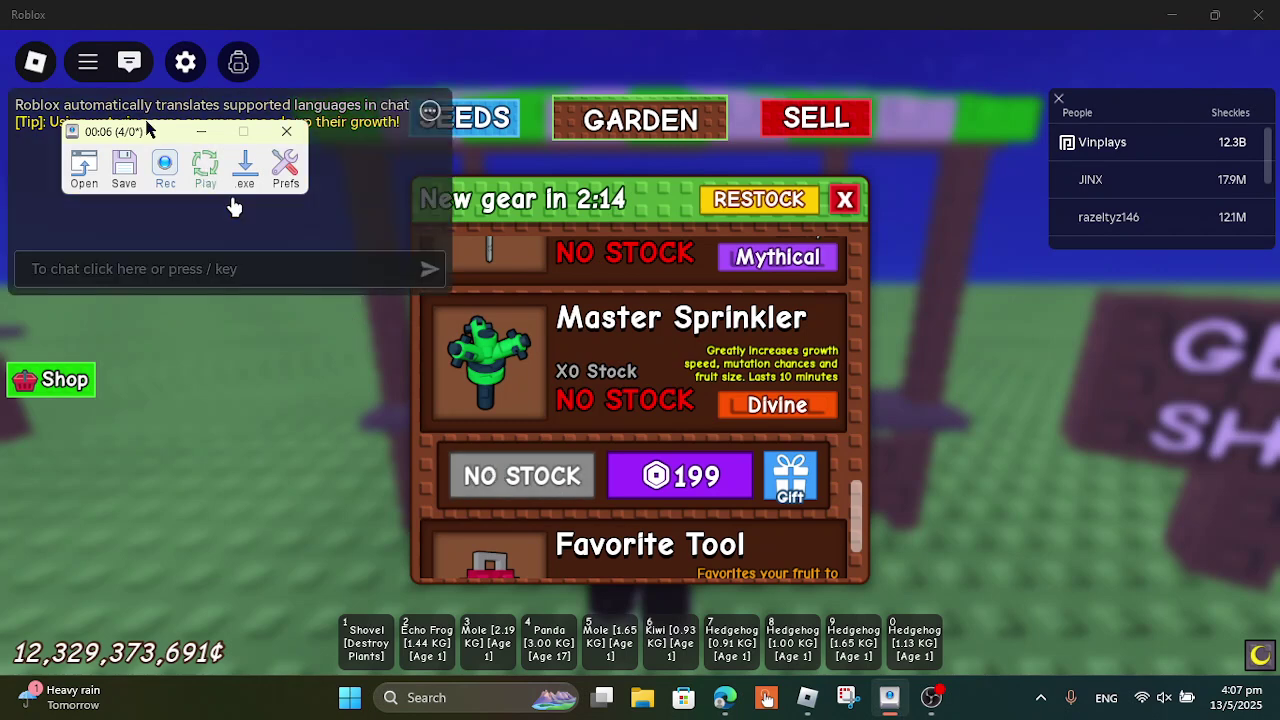
pyautogui.click(286, 131)
pyautogui.press('4')
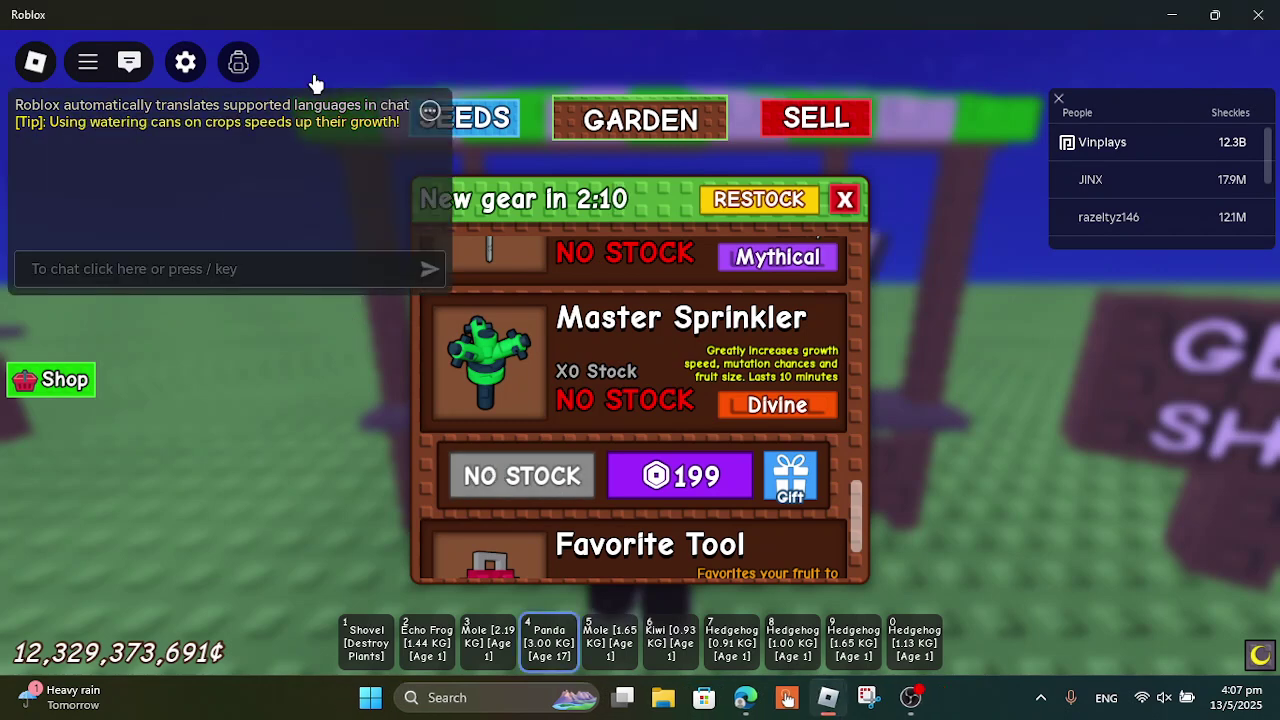
# - Look through the gear shop's sprinkler entries and return to the Master Sprinkler
pyautogui.scroll(3, 585, 328)
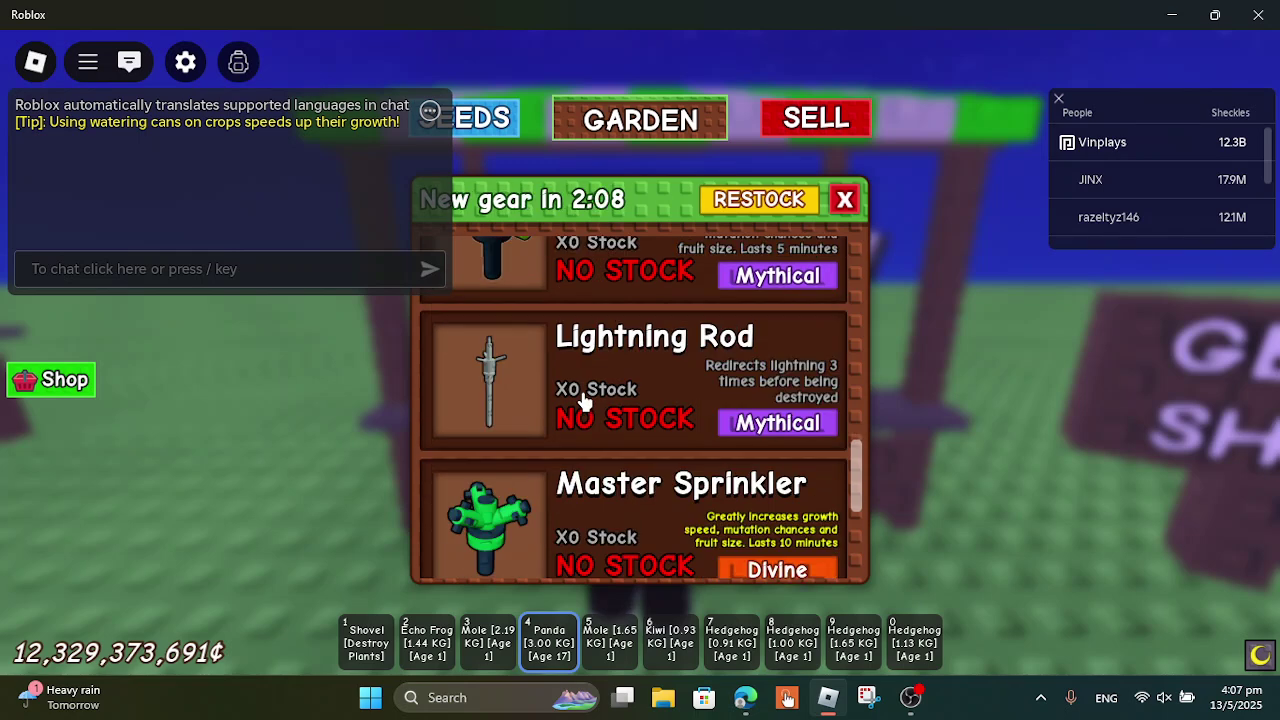
pyautogui.scroll(-1, 585, 328)
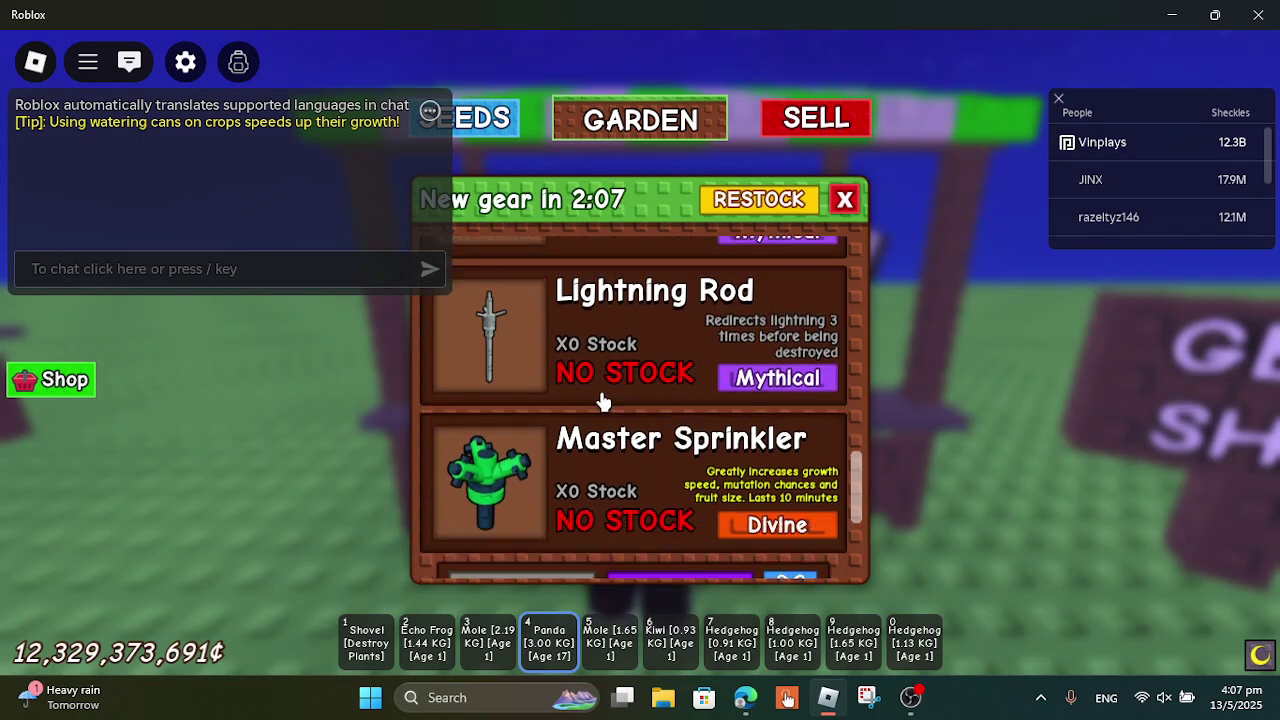
pyautogui.scroll(3, 624, 463)
pyautogui.scroll(4, 624, 463)
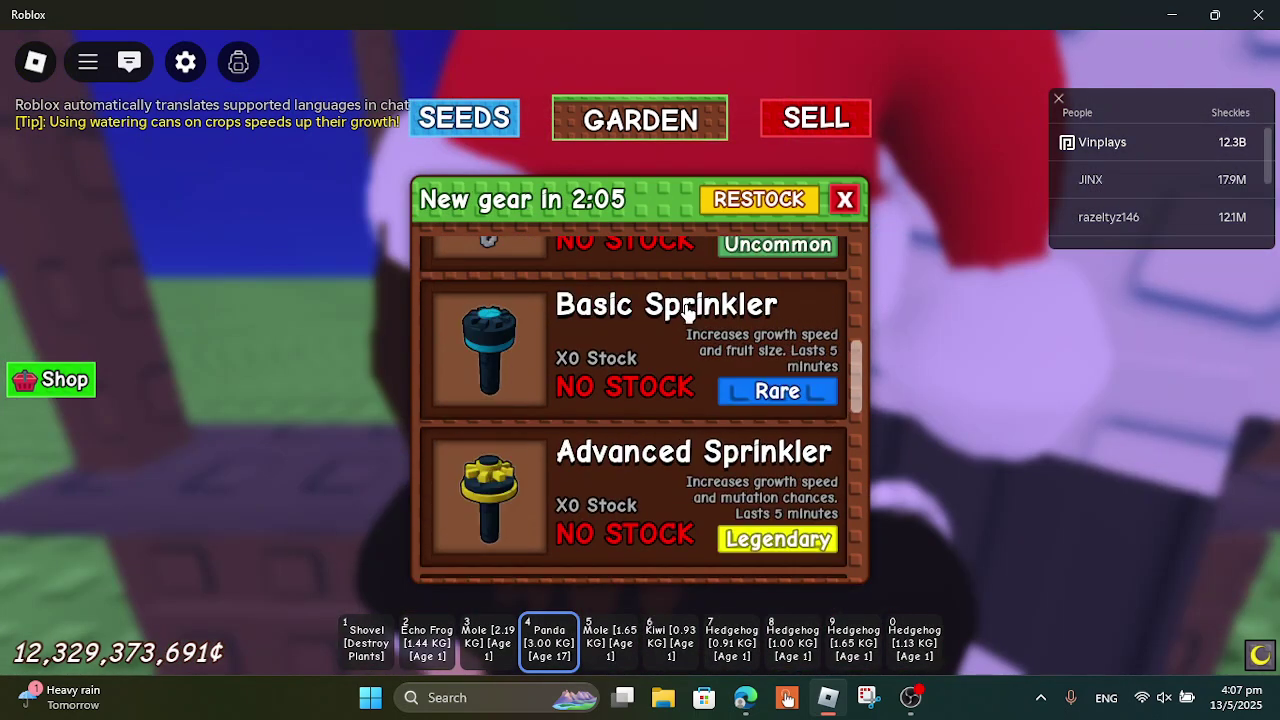
pyautogui.scroll(2, 688, 314)
pyautogui.scroll(-8, 680, 428)
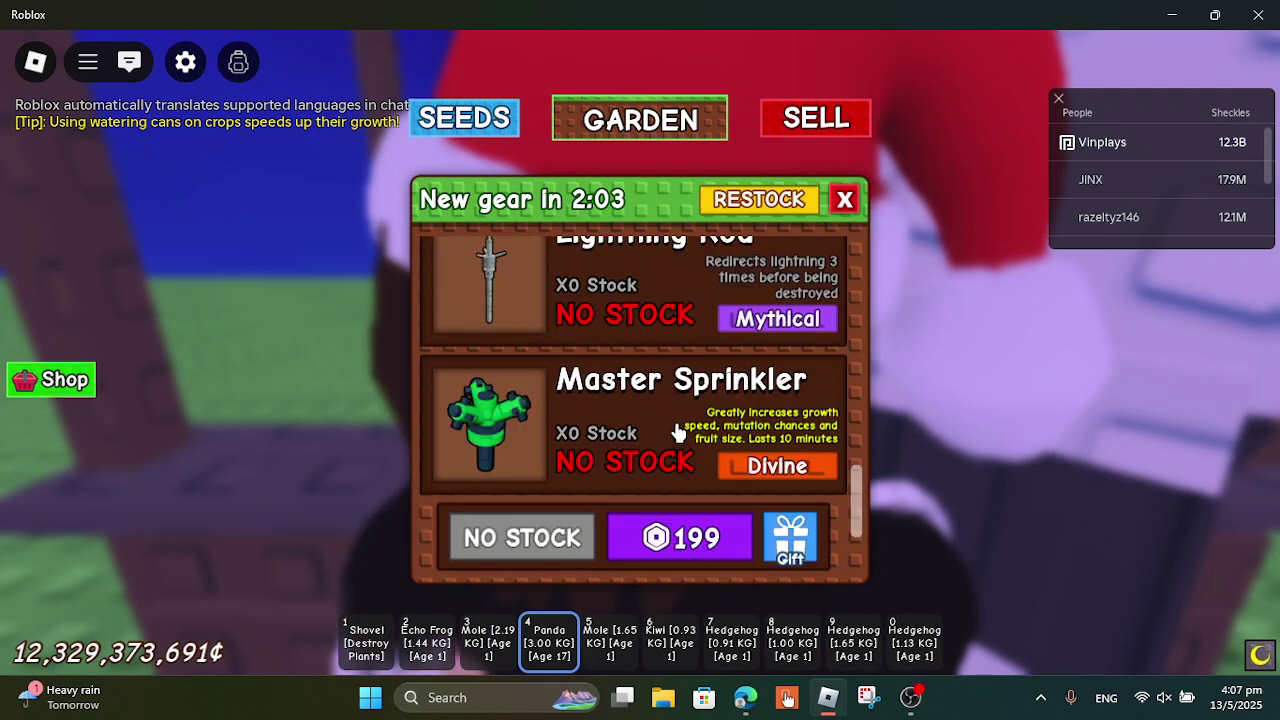